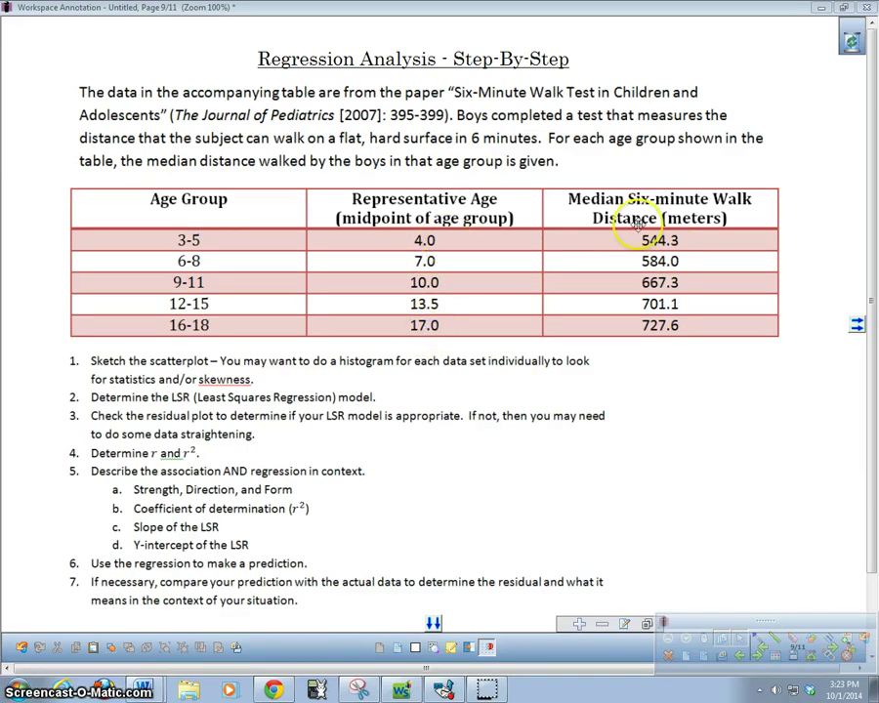
# Zoom the age and walk spreadsheet to 200%, with the annotation toolbar moved aside.
pyautogui.click(442, 688)
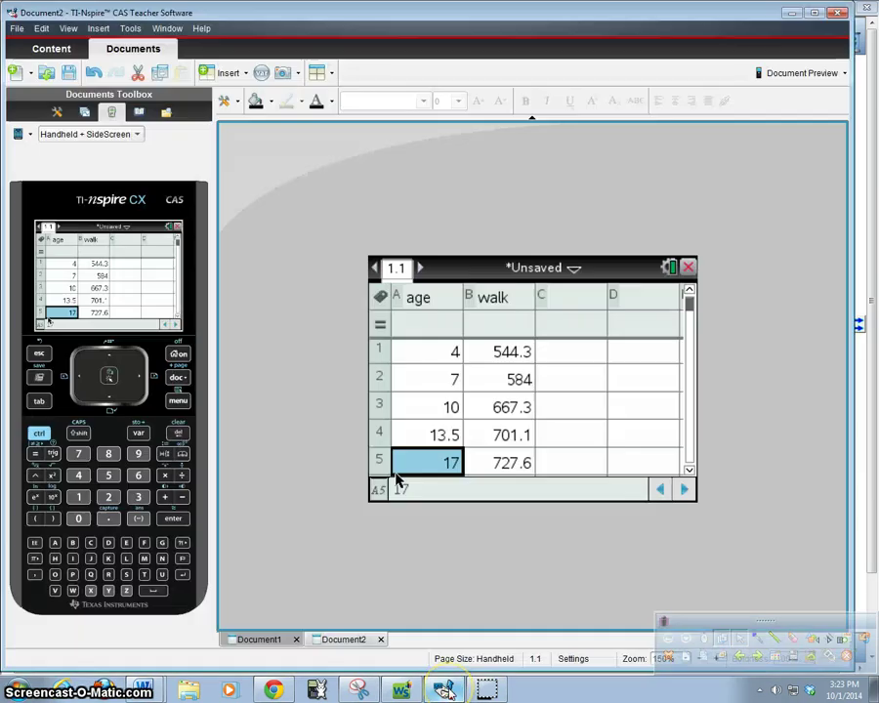
pyautogui.moveTo(733, 616); pyautogui.dragTo(476, 615)
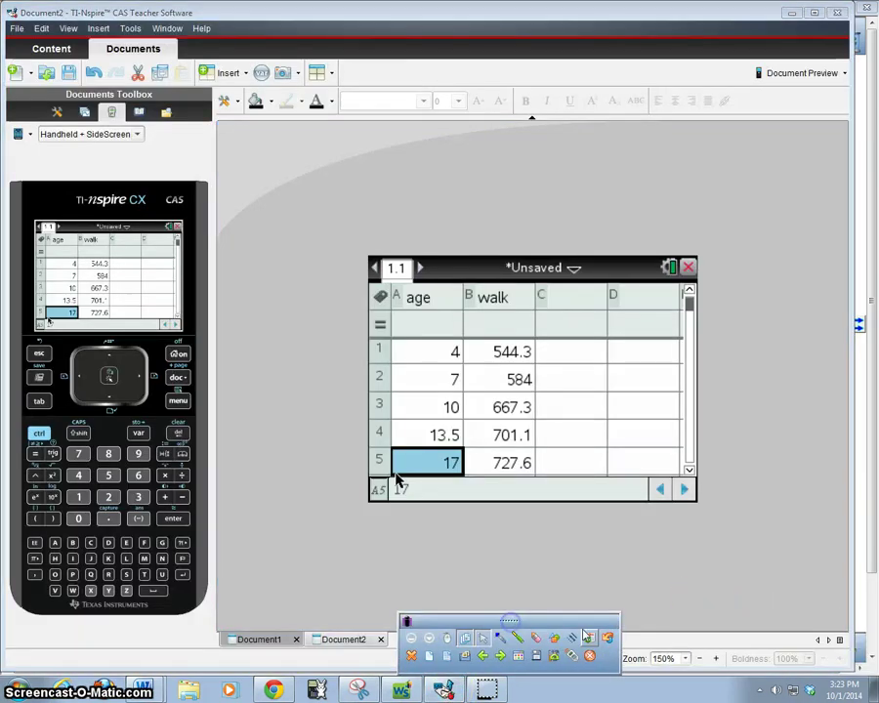
pyautogui.moveTo(576, 627); pyautogui.dragTo(472, 627)
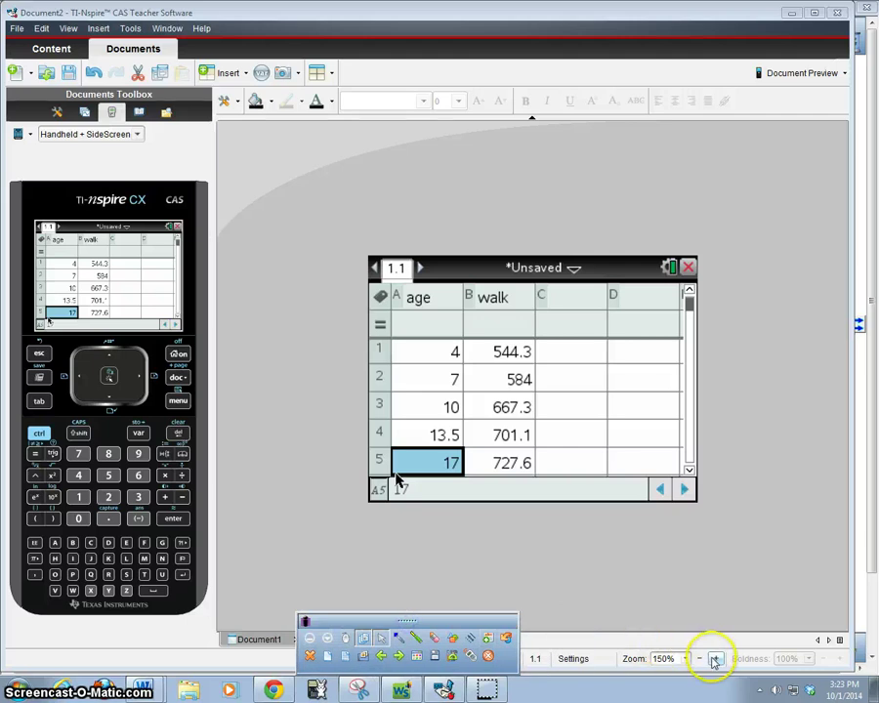
pyautogui.click(714, 659)
pyautogui.click(714, 659)
pyautogui.click(715, 659)
pyautogui.click(715, 659)
pyautogui.click(714, 659)
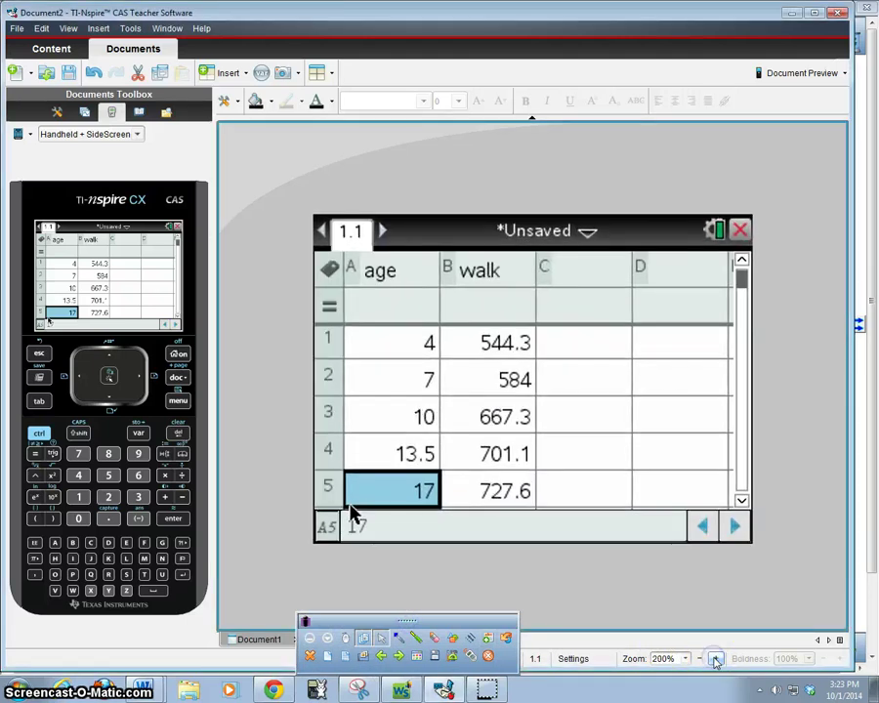
pyautogui.moveTo(385, 627); pyautogui.dragTo(767, 623)
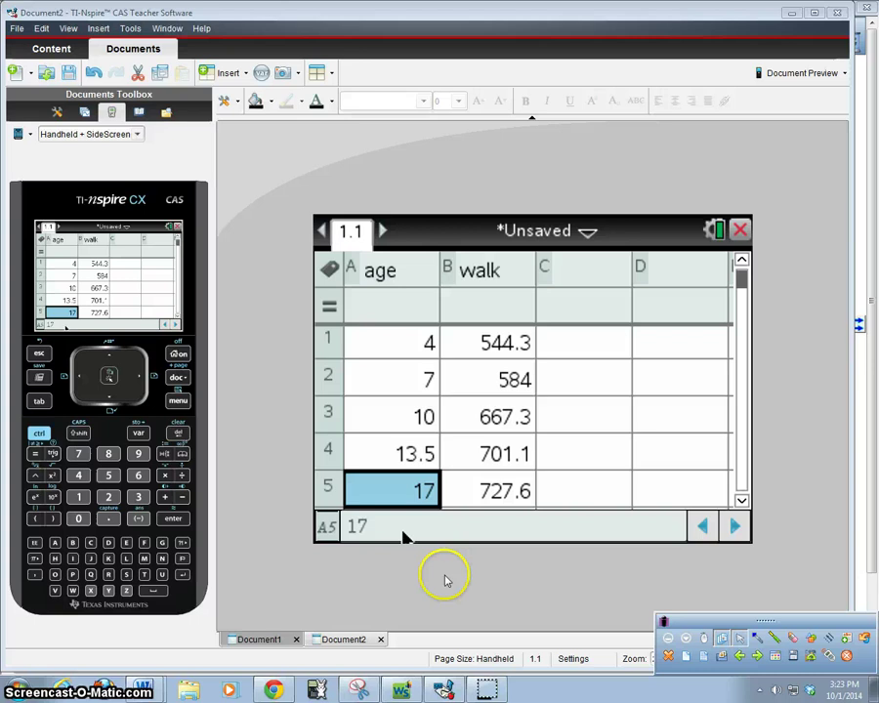
pyautogui.click(740, 260)
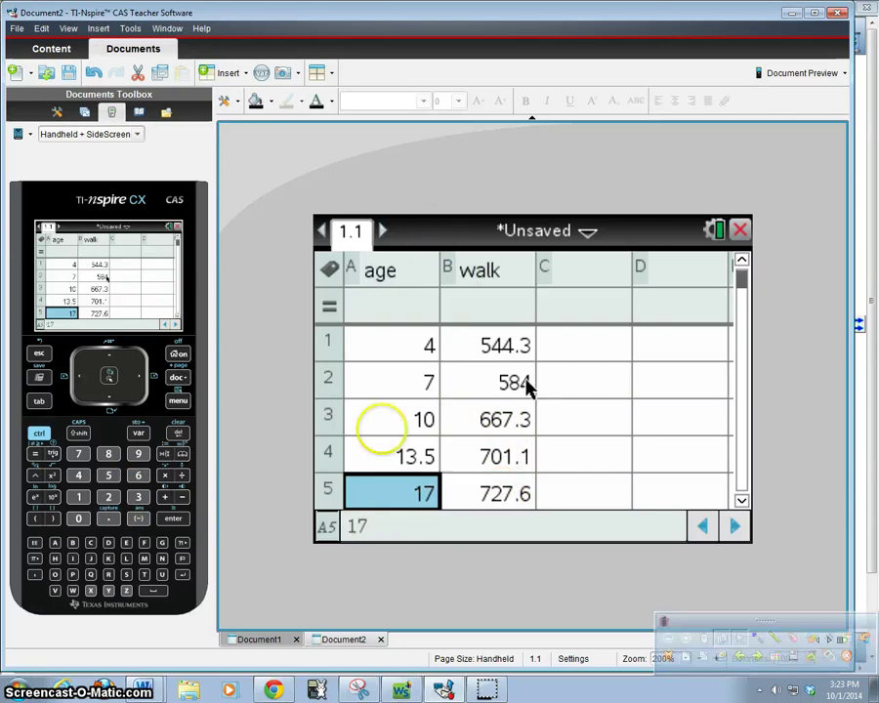
pyautogui.click(39, 433)
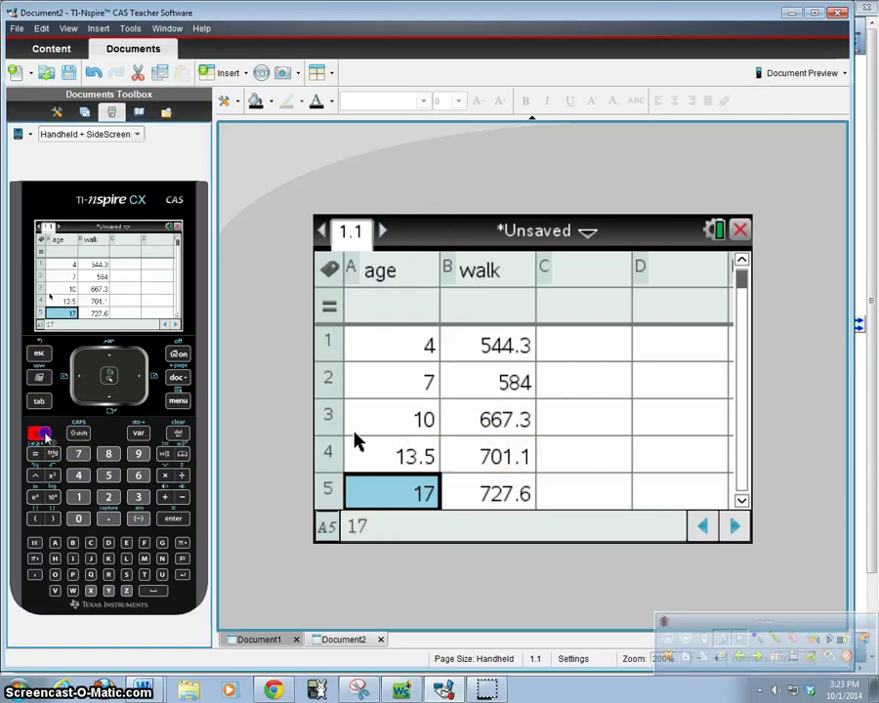
# Add a Data & Statistics page plotting age on the x-axis and walk on the y-axis.
pyautogui.click(177, 377)
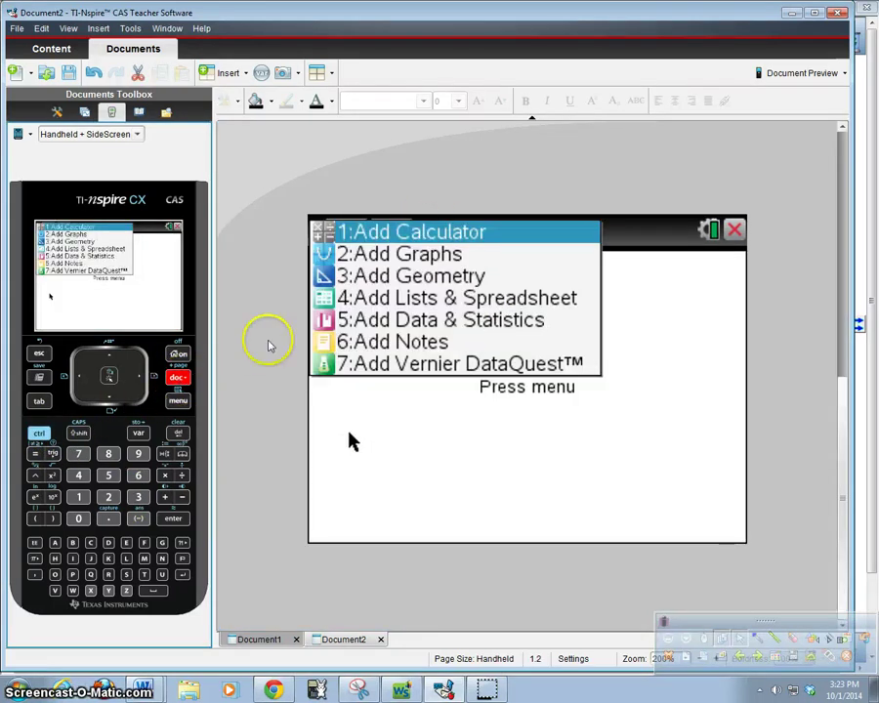
pyautogui.click(462, 326)
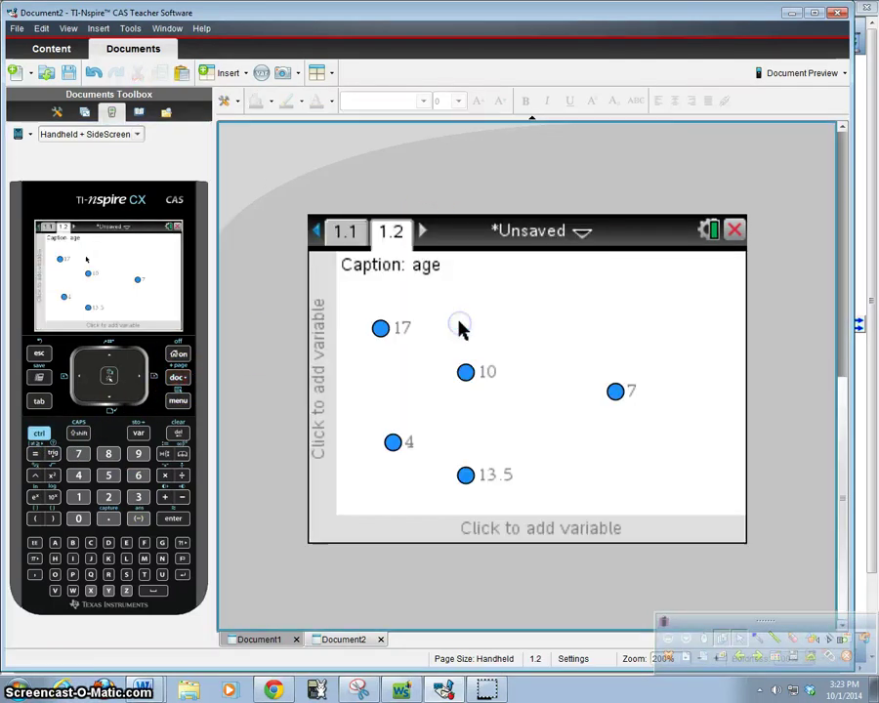
pyautogui.click(506, 528)
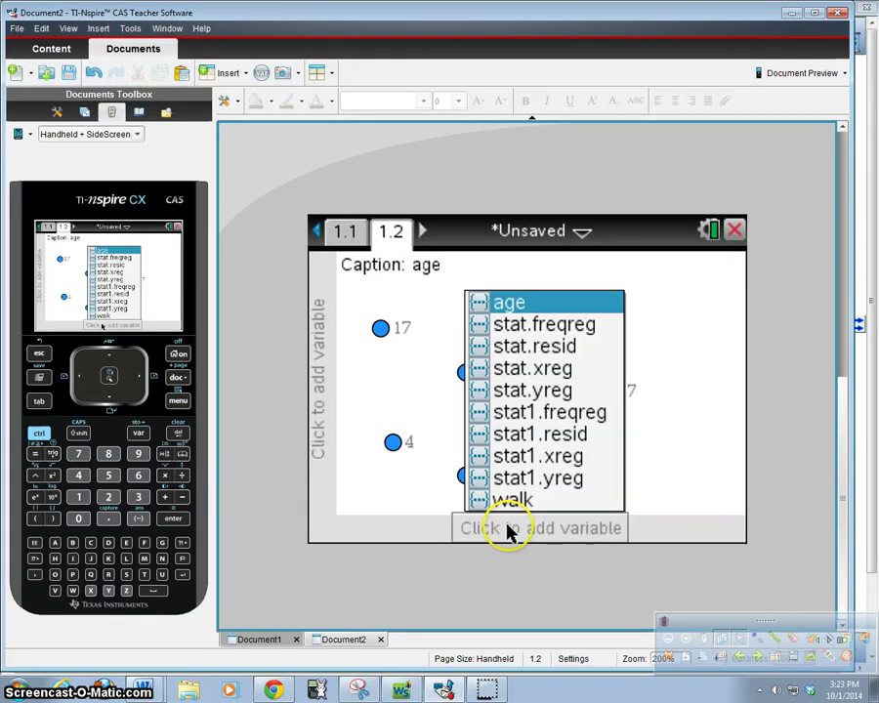
pyautogui.click(513, 304)
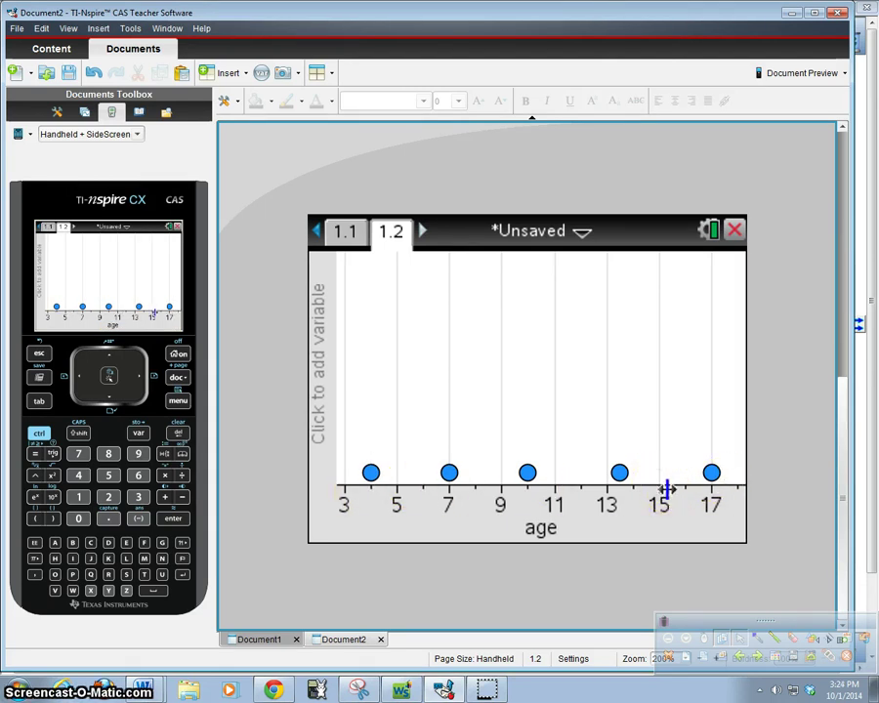
pyautogui.click(327, 386)
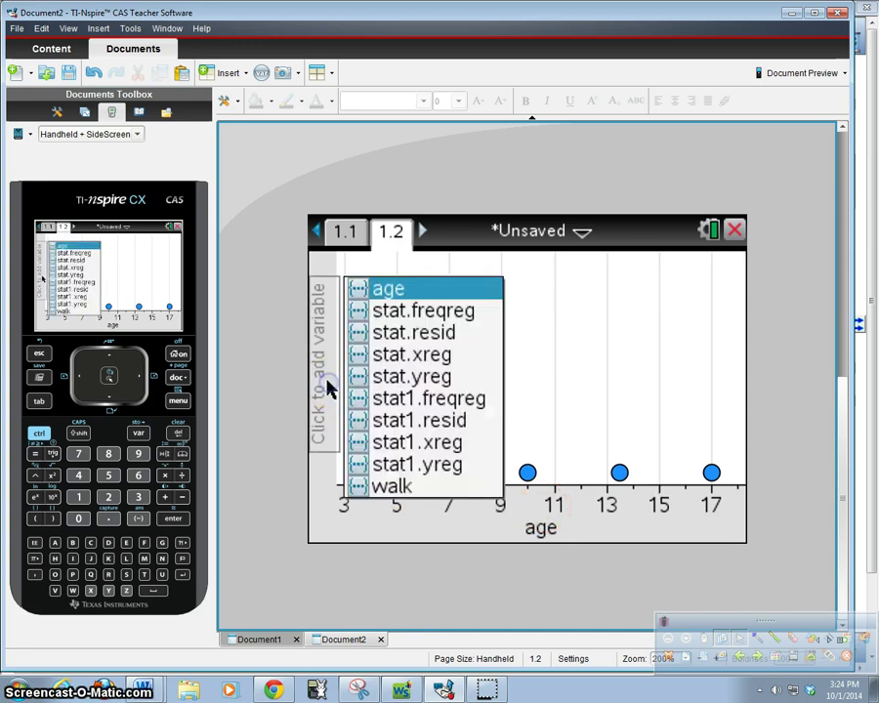
pyautogui.click(375, 486)
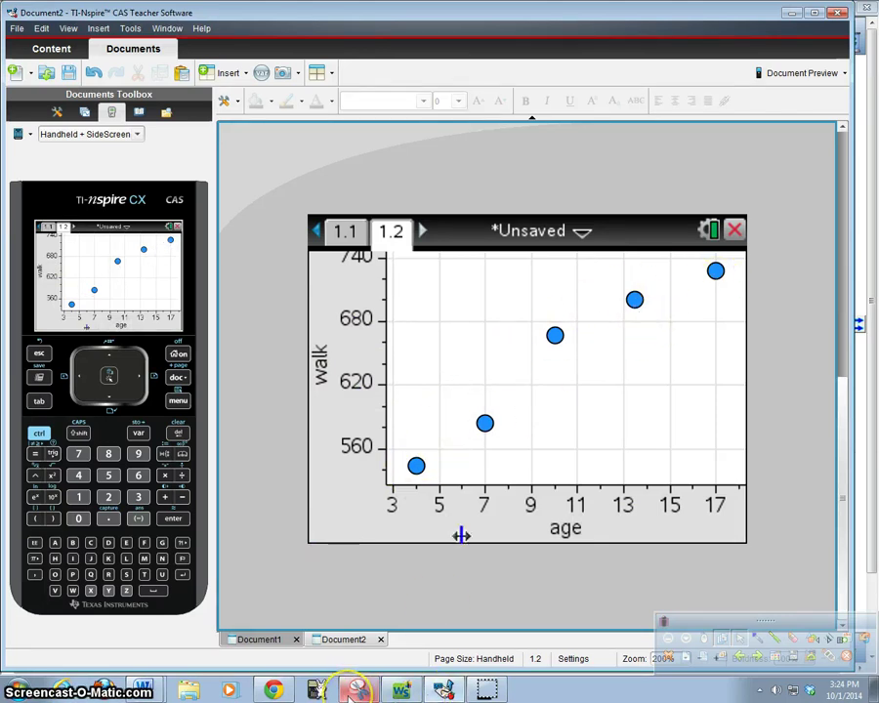
pyautogui.moveTo(356, 689)
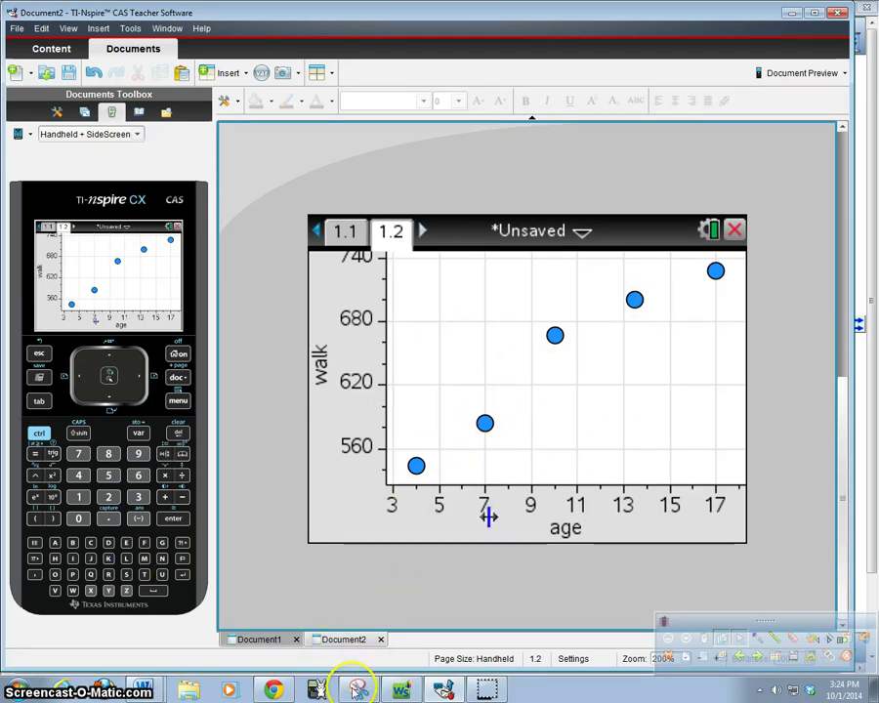
# Show the linear a+bx regression y = 492.798+14.7633·x and move its equation to the upper left.
pyautogui.click(178, 400)
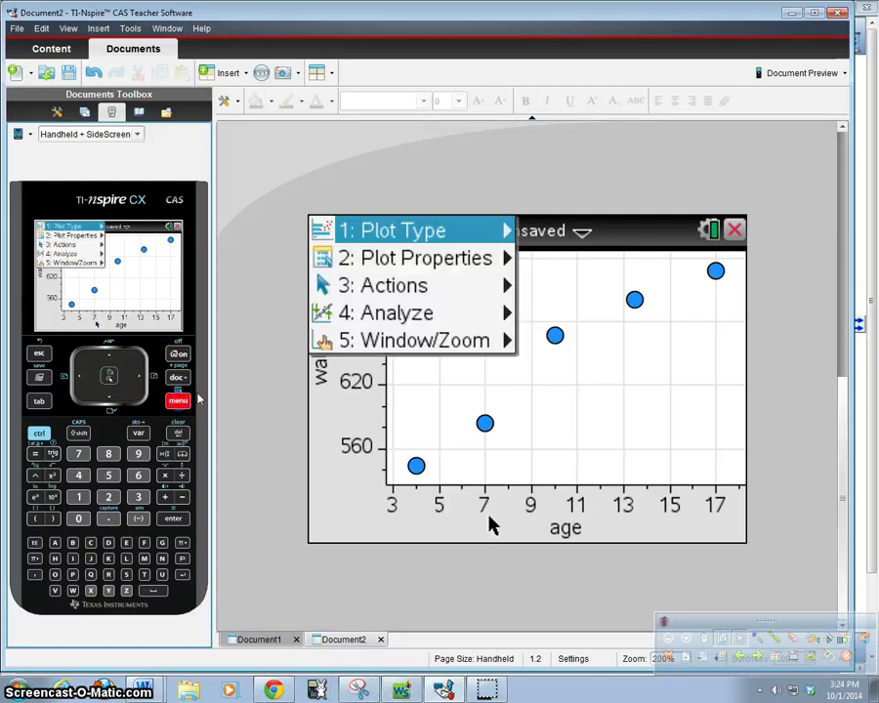
pyautogui.click(426, 313)
pyautogui.click(535, 408)
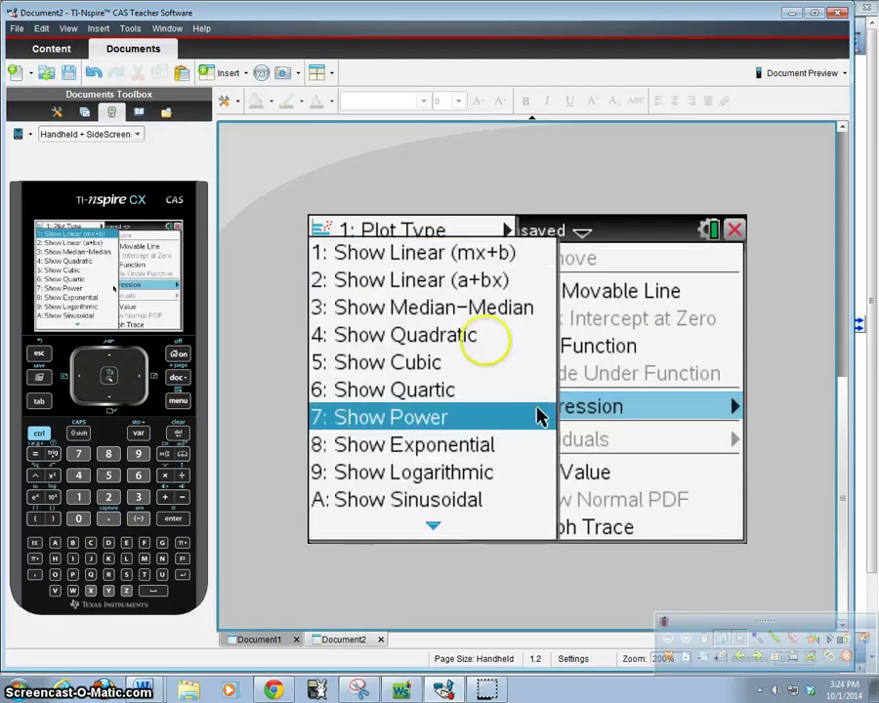
pyautogui.click(430, 288)
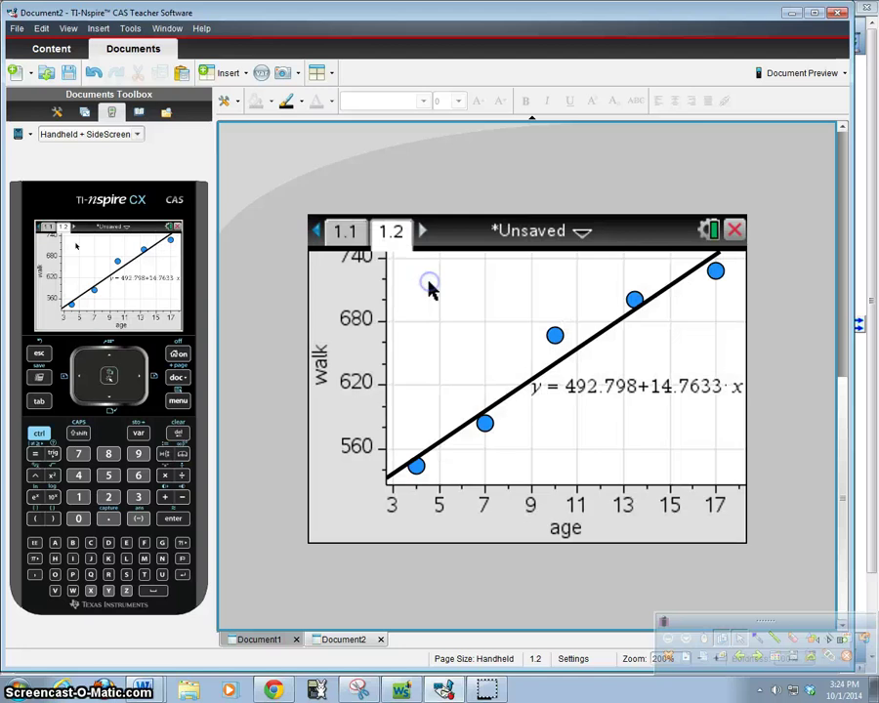
pyautogui.moveTo(638, 400)
pyautogui.mouseDown()
pyautogui.moveTo(523, 337)
pyautogui.moveTo(517, 287)
pyautogui.mouseUp()
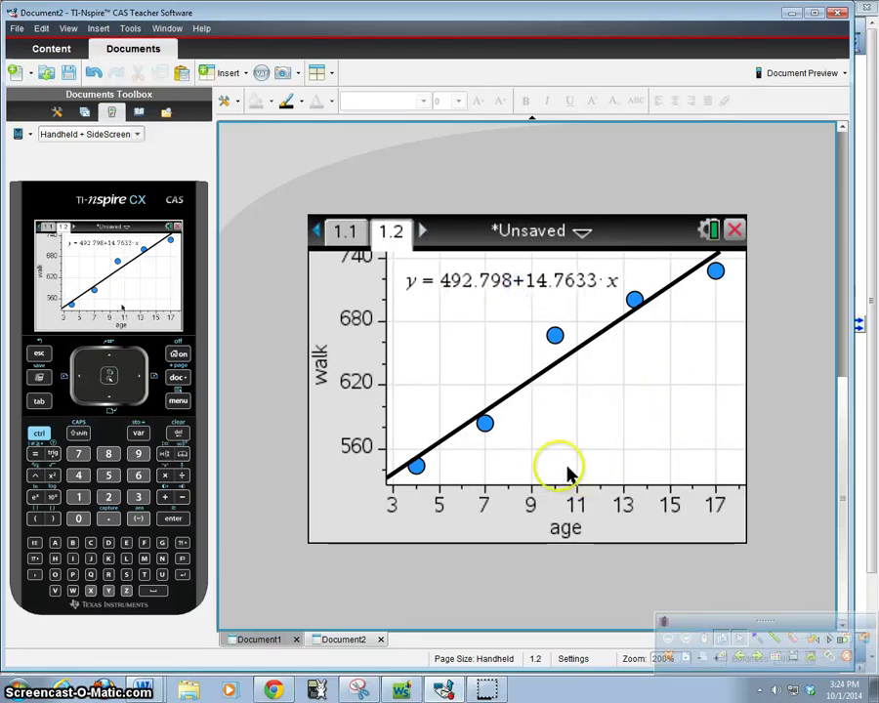
# Snip the scatter plot and its regression line with Snipping Tool.
pyautogui.click(359, 689)
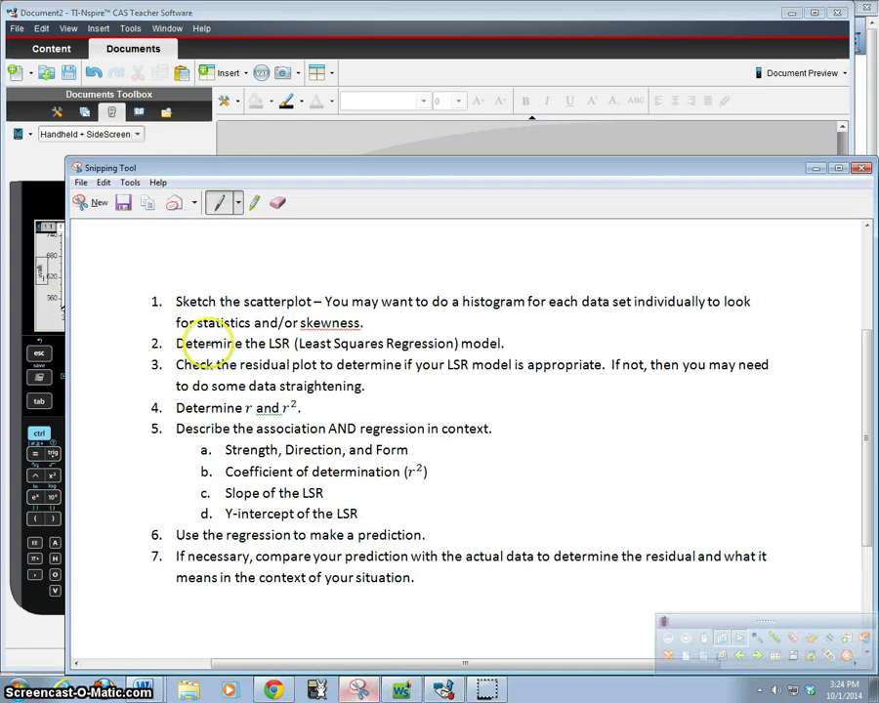
pyautogui.click(95, 205)
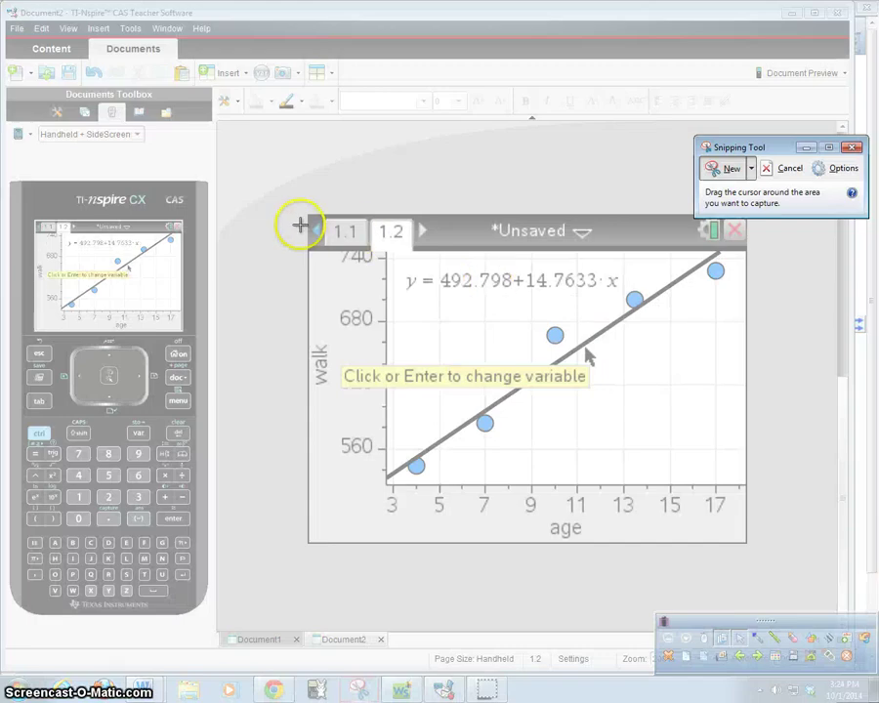
pyautogui.moveTo(303, 212); pyautogui.dragTo(752, 550)
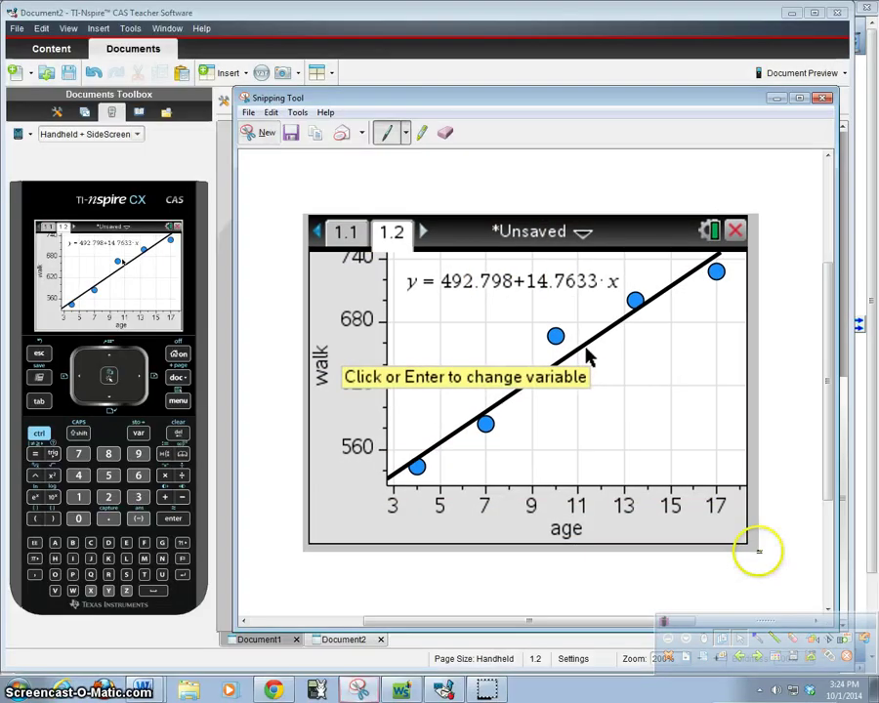
# Cancel the extra capture and bring up page 10 of the annotated worksheet.
pyautogui.click(257, 140)
pyautogui.click(425, 691)
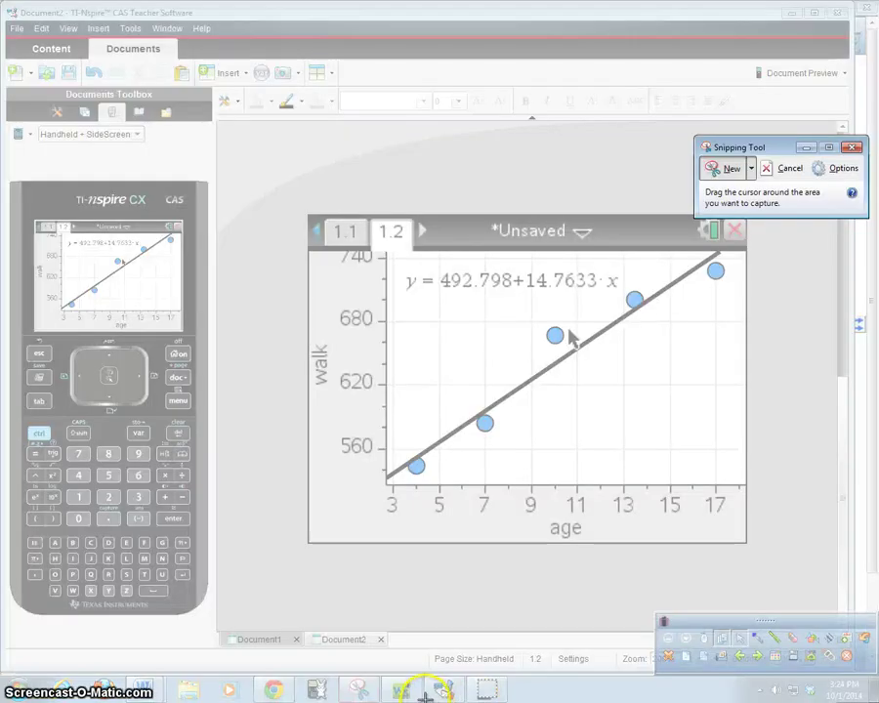
pyautogui.click(786, 168)
pyautogui.click(402, 690)
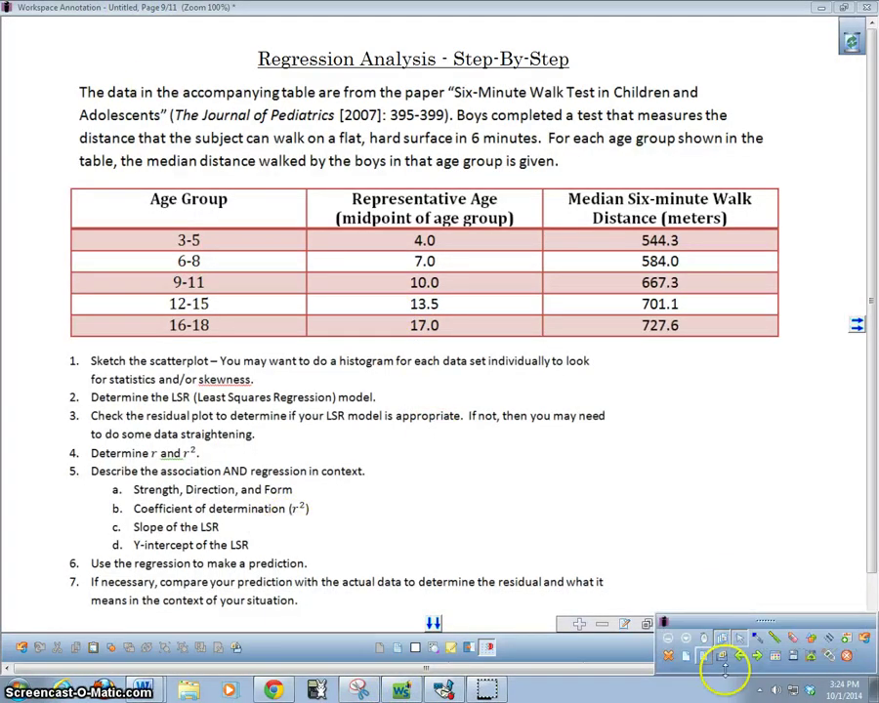
pyautogui.click(756, 655)
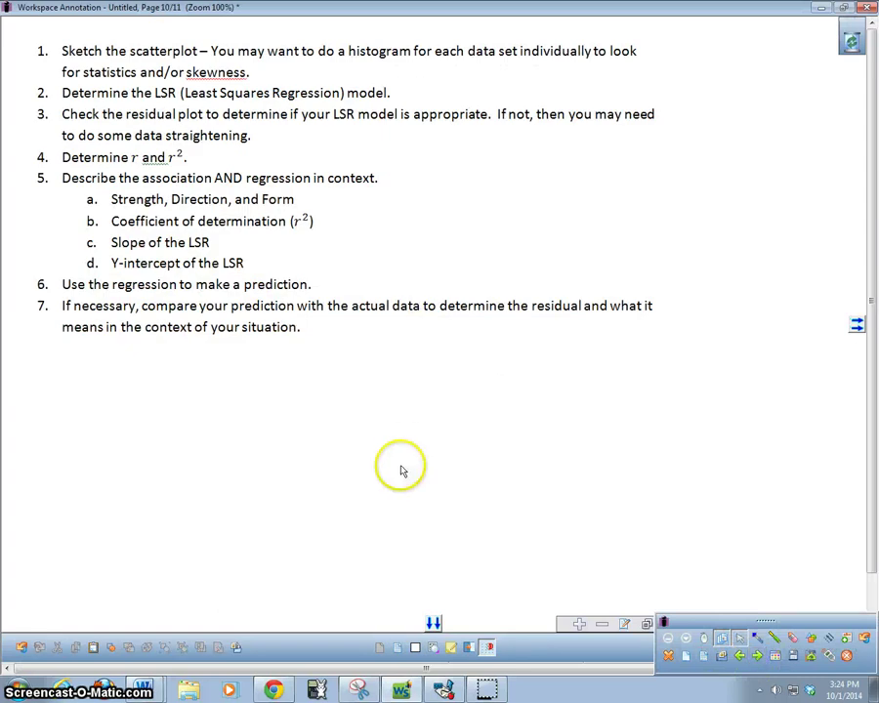
# Paste the captured regression graph and position it just below step 7 on page 10.
pyautogui.hotkey('ctrl', 'v')
pyautogui.moveTo(358, 463); pyautogui.dragTo(375, 591)
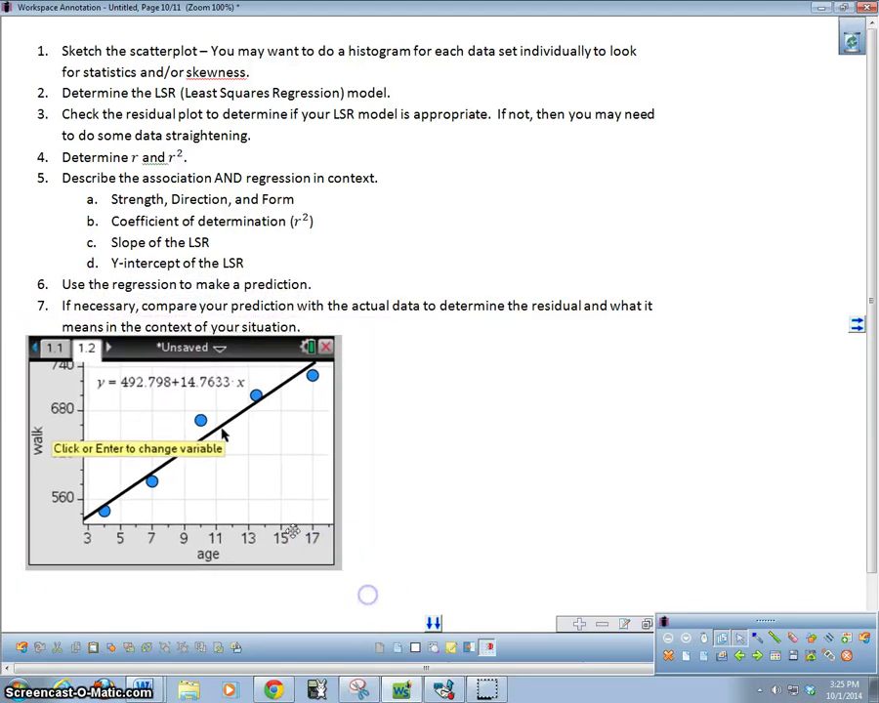
pyautogui.moveTo(291, 530)
pyautogui.mouseDown()
pyautogui.moveTo(292, 549)
pyautogui.moveTo(291, 540)
pyautogui.mouseUp()
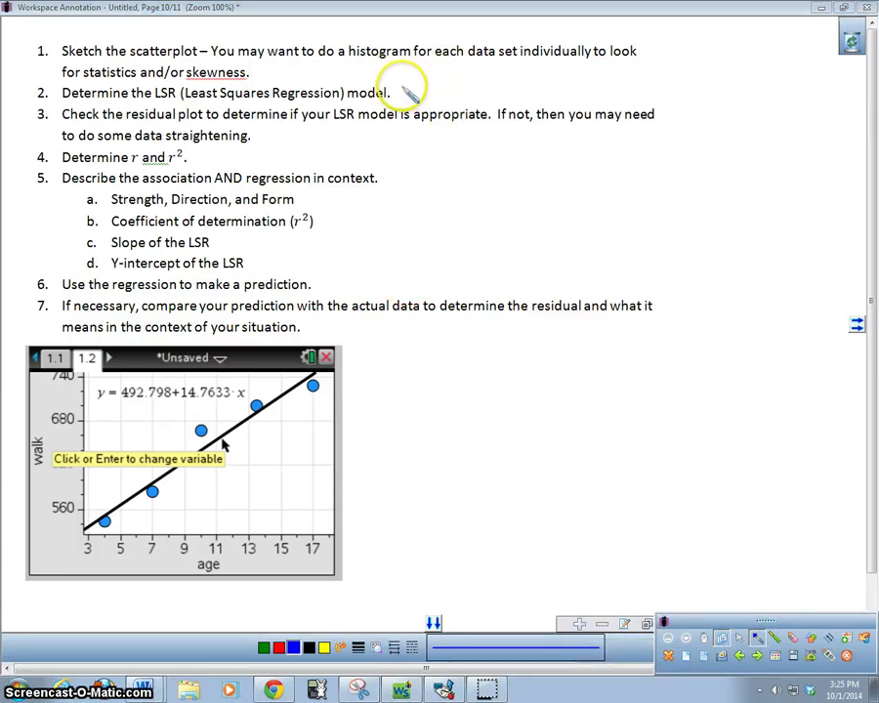
# Handwrite 'median walk distance = 492.798 + 14.76(age group)' beside step 2 and underline 'residual'.
pyautogui.moveTo(402, 93); pyautogui.dragTo(473, 91)
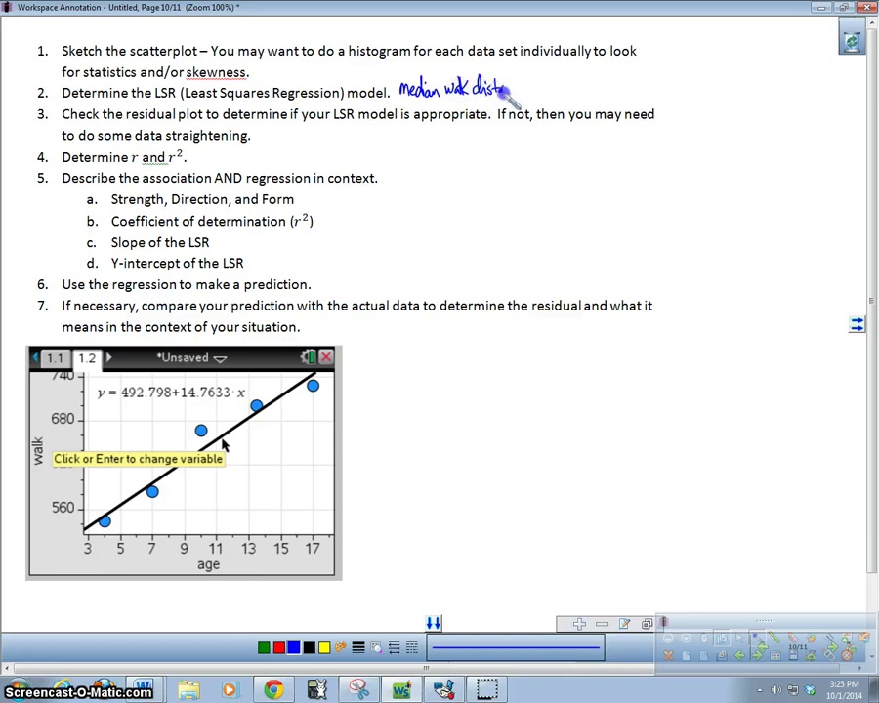
pyautogui.moveTo(517, 91); pyautogui.dragTo(523, 88)
pyautogui.click(445, 85)
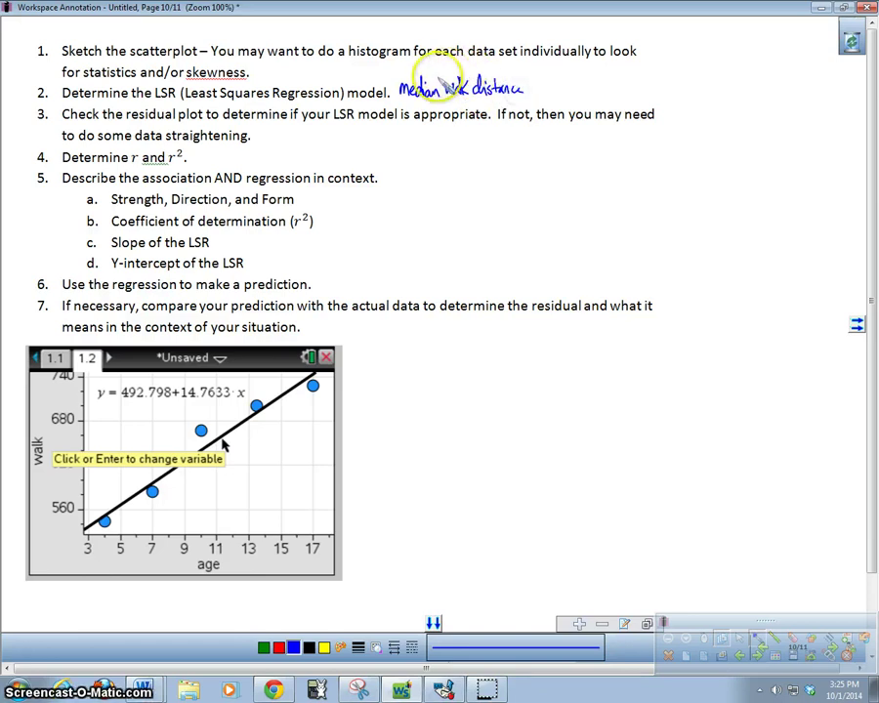
pyautogui.moveTo(463, 71); pyautogui.dragTo(537, 85)
pyautogui.moveTo(530, 89); pyautogui.dragTo(574, 89)
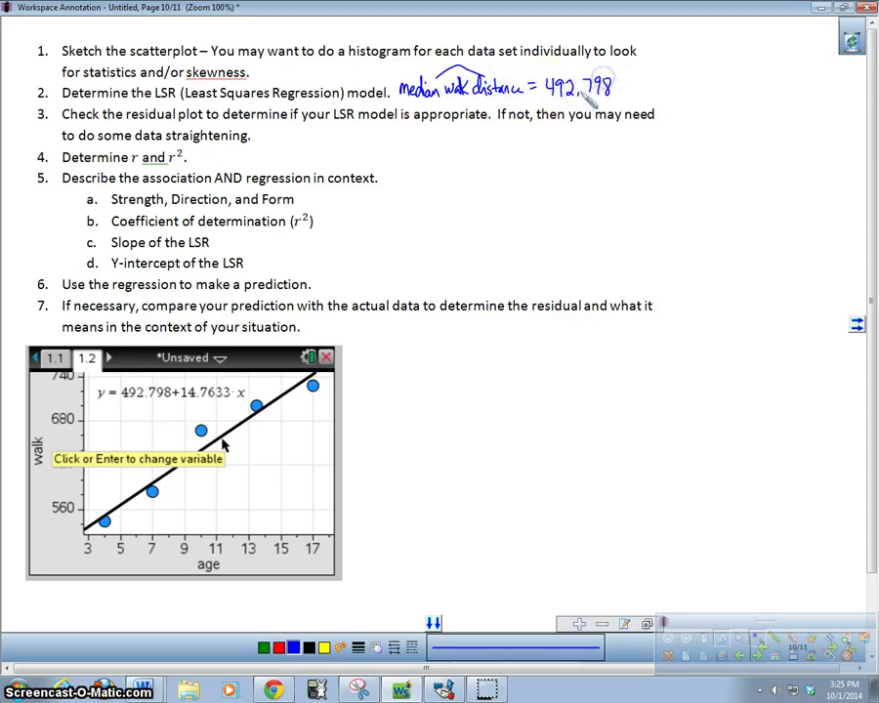
pyautogui.click(625, 94)
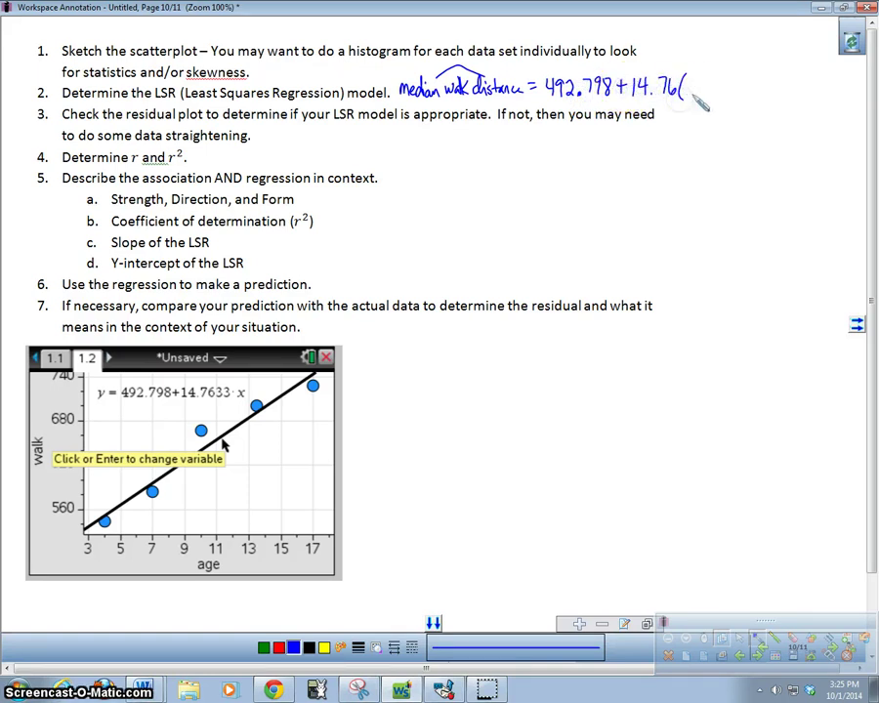
pyautogui.click(691, 84)
pyautogui.moveTo(705, 89); pyautogui.dragTo(715, 92)
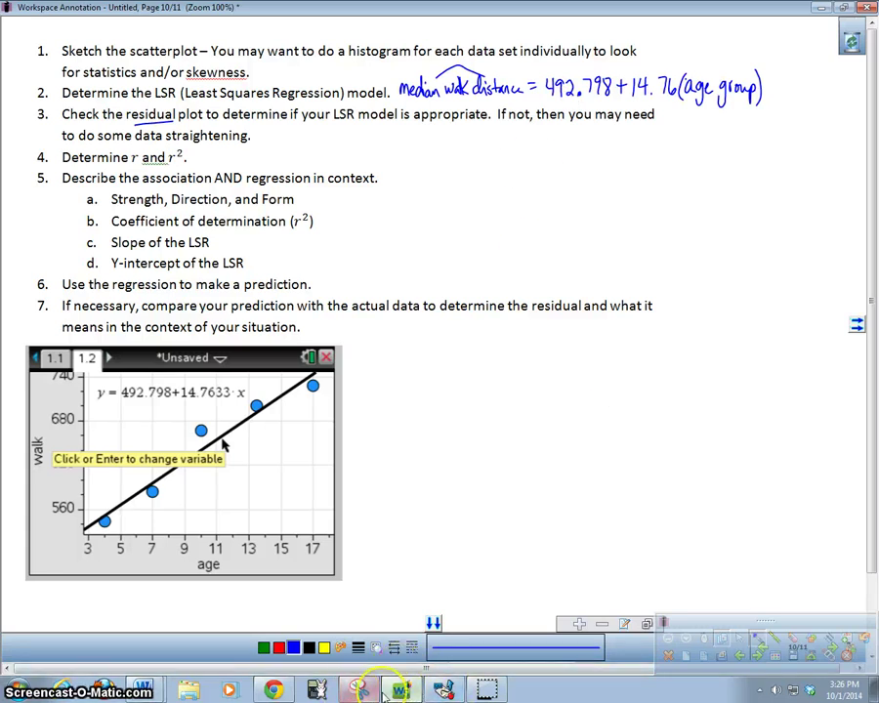
# Display the residual plot of the five points below the regression scatter plot on page 1.2.
pyautogui.click(441, 688)
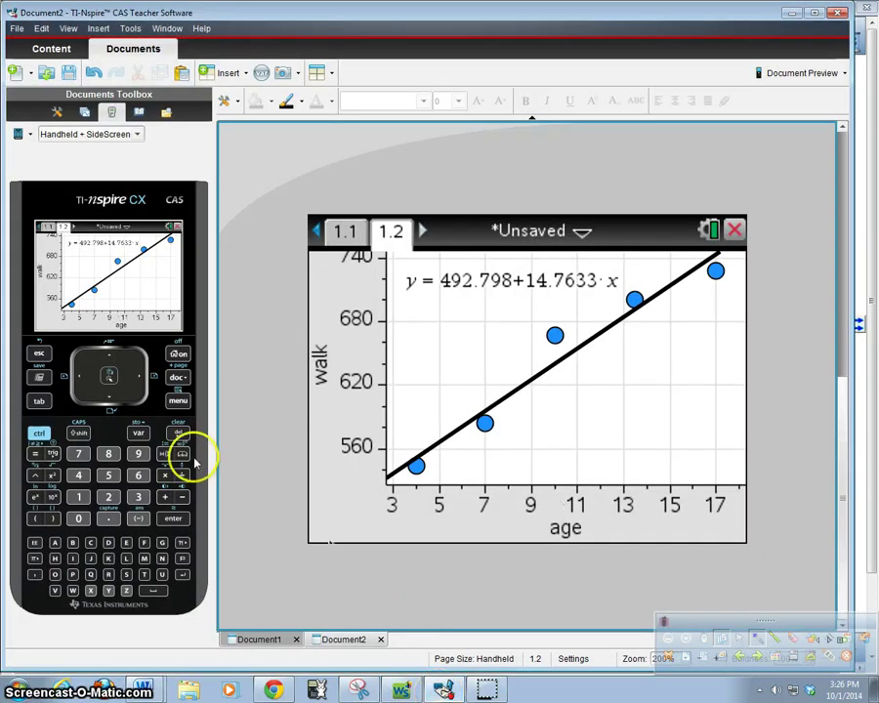
pyautogui.click(178, 402)
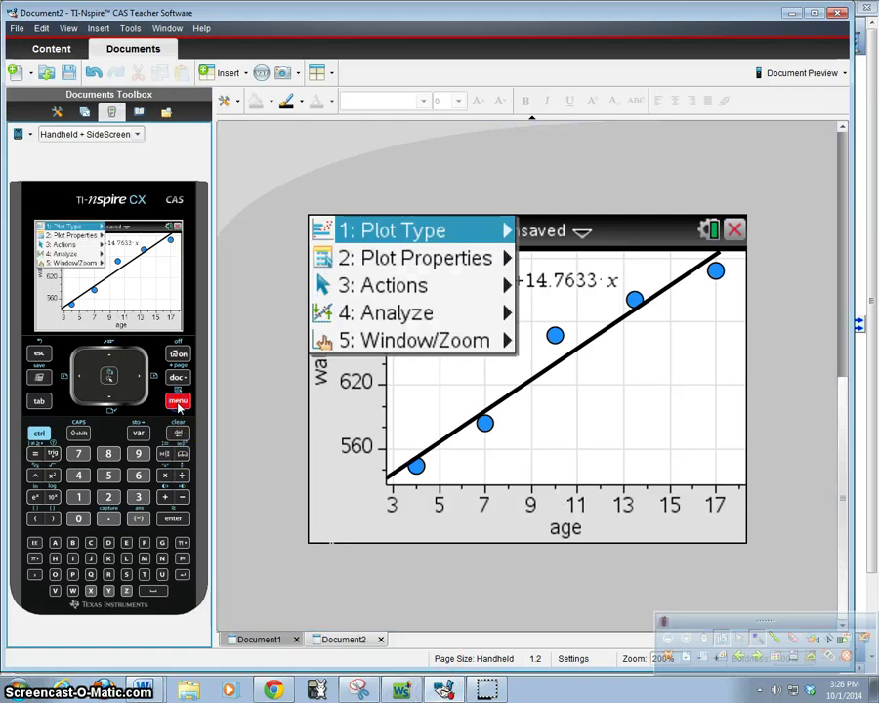
pyautogui.click(426, 310)
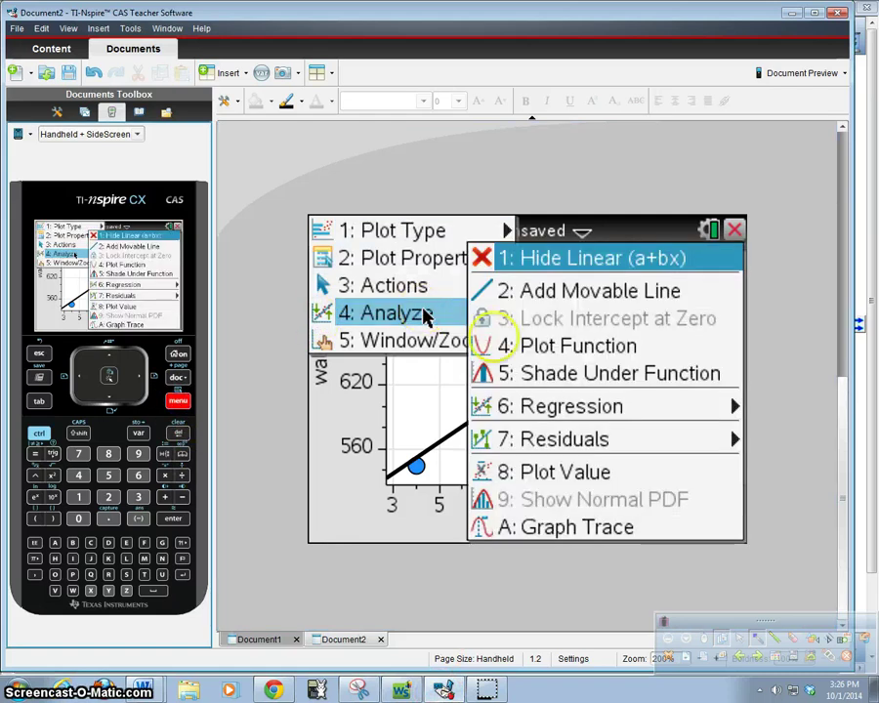
pyautogui.click(562, 444)
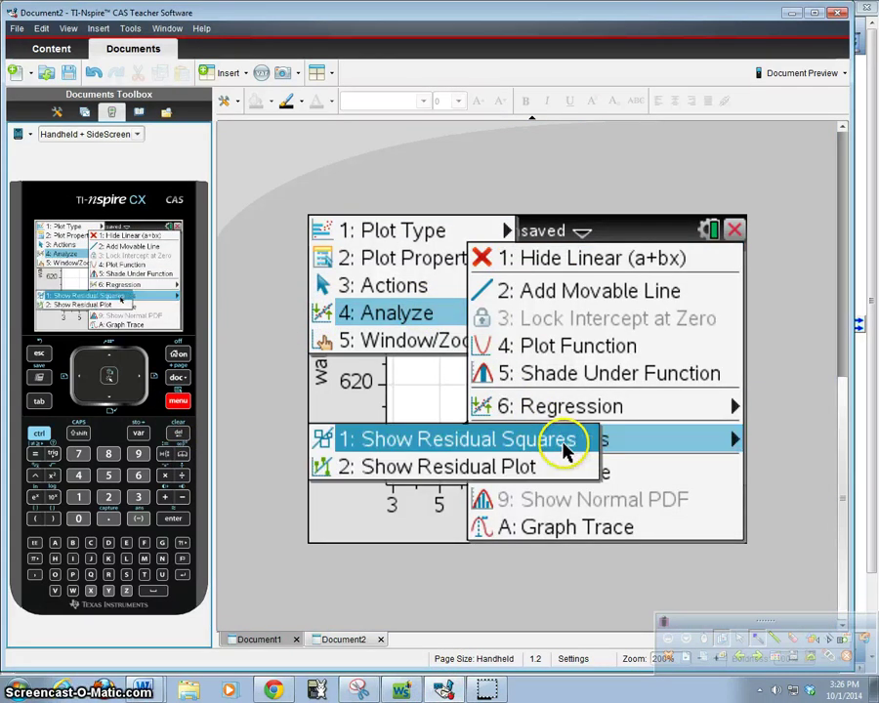
pyautogui.click(417, 474)
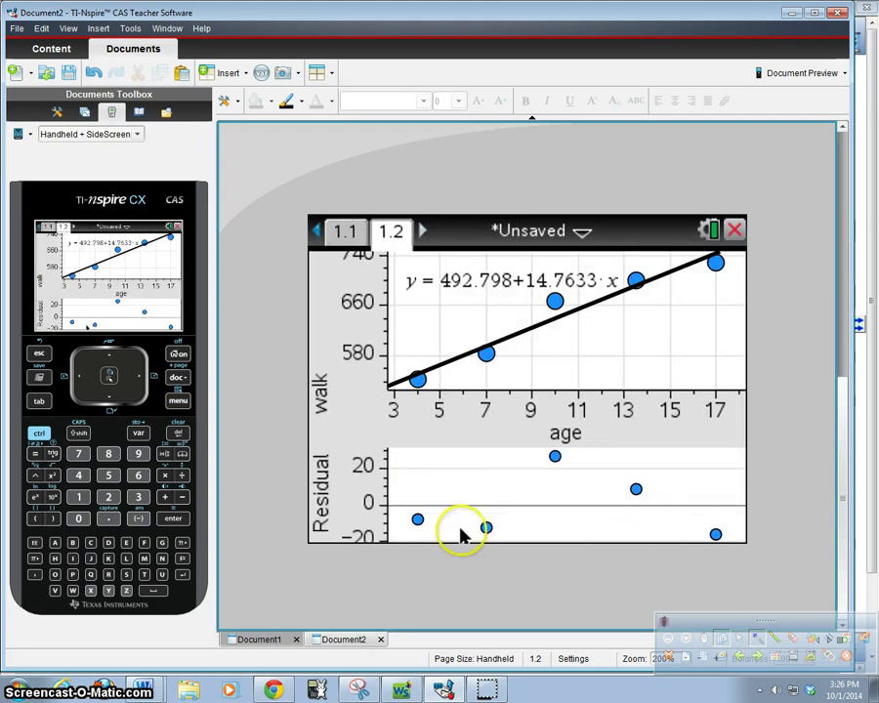
pyautogui.moveTo(427, 381)
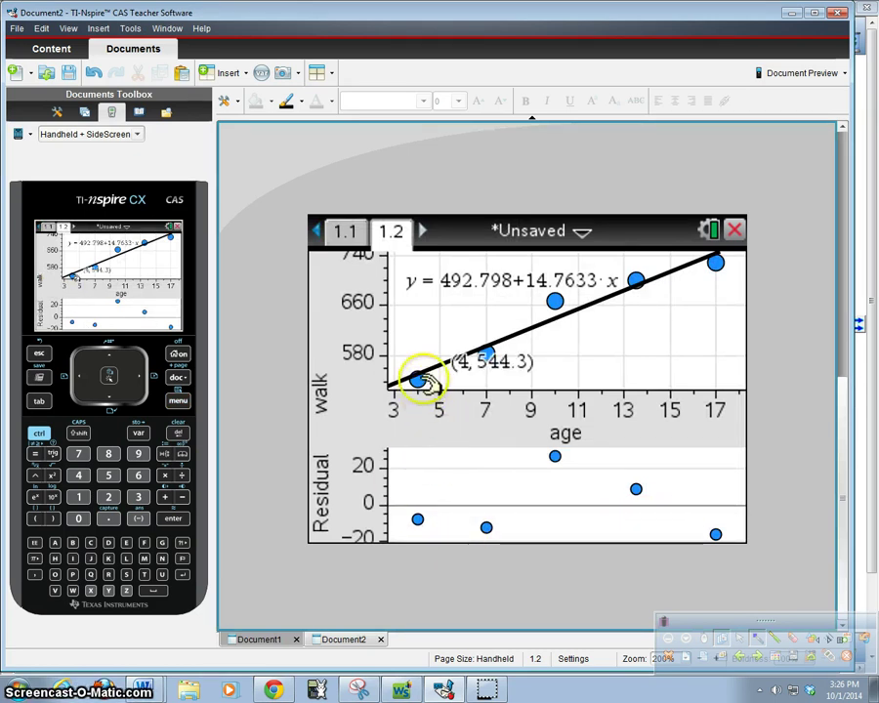
pyautogui.moveTo(487, 355)
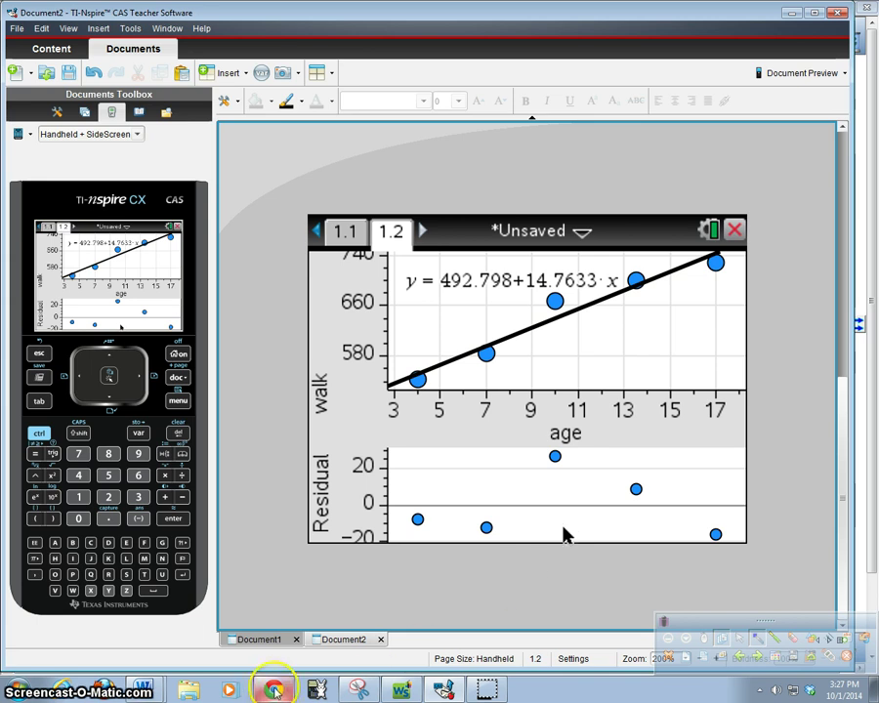
# Back on page 10, undo the stray bracket ink strokes drawn beside step 3.
pyautogui.click(402, 689)
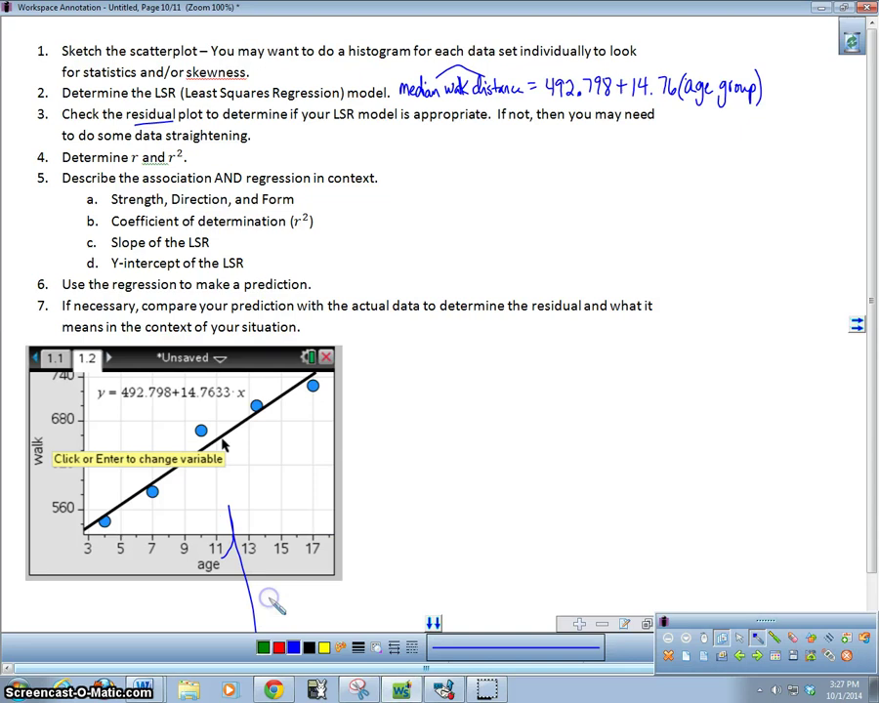
pyautogui.moveTo(523, 147); pyautogui.dragTo(517, 209)
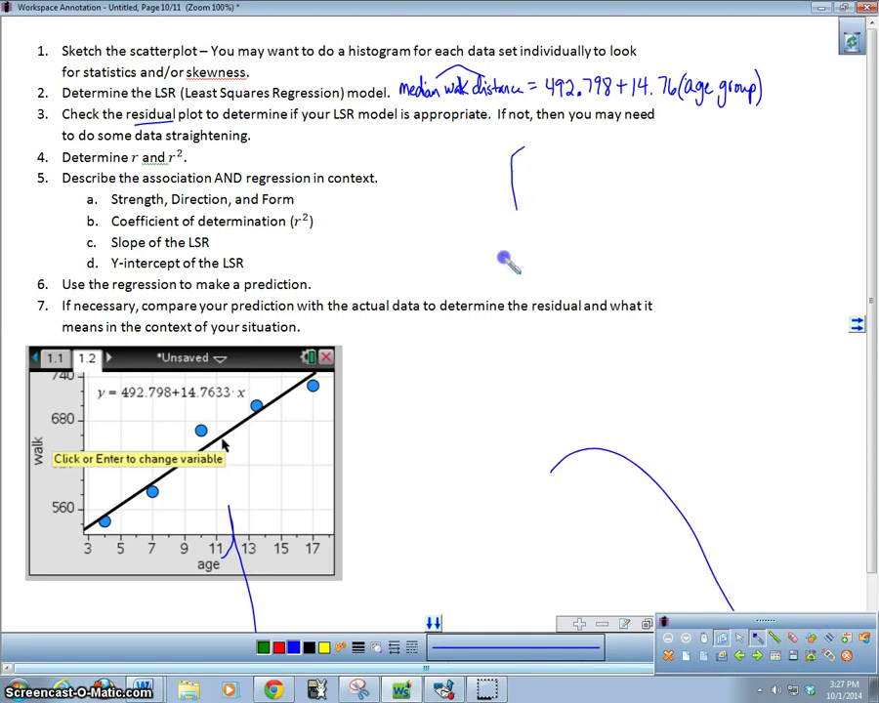
pyautogui.hotkey('ctrl', 'z')
pyautogui.hotkey('ctrl', 'z')
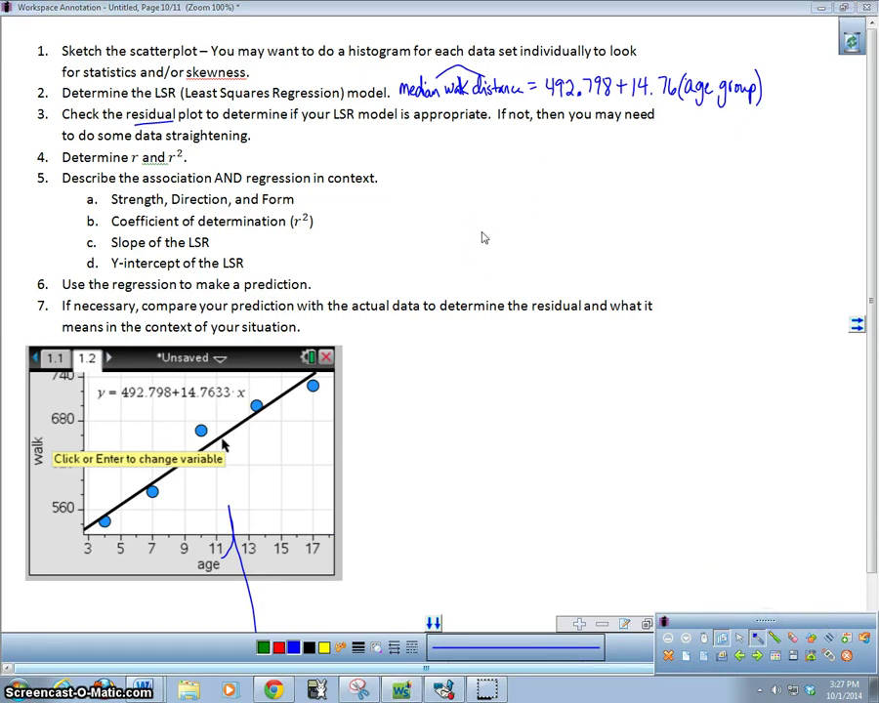
pyautogui.hotkey('ctrl', 'z')
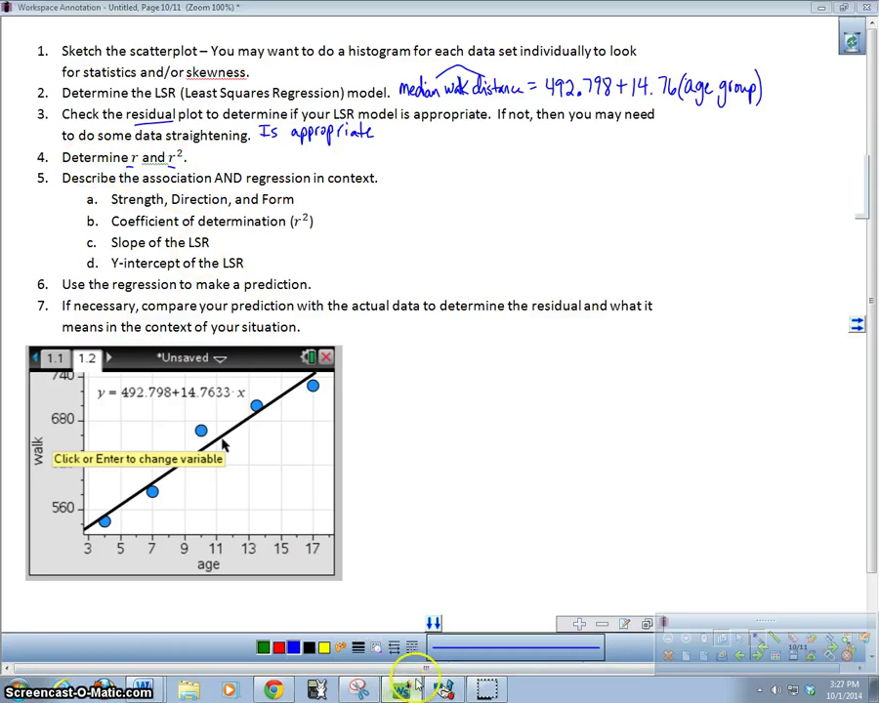
# On spreadsheet page 1.1, select cell C1 and start a Linear Regression (a+bx).
pyautogui.click(444, 688)
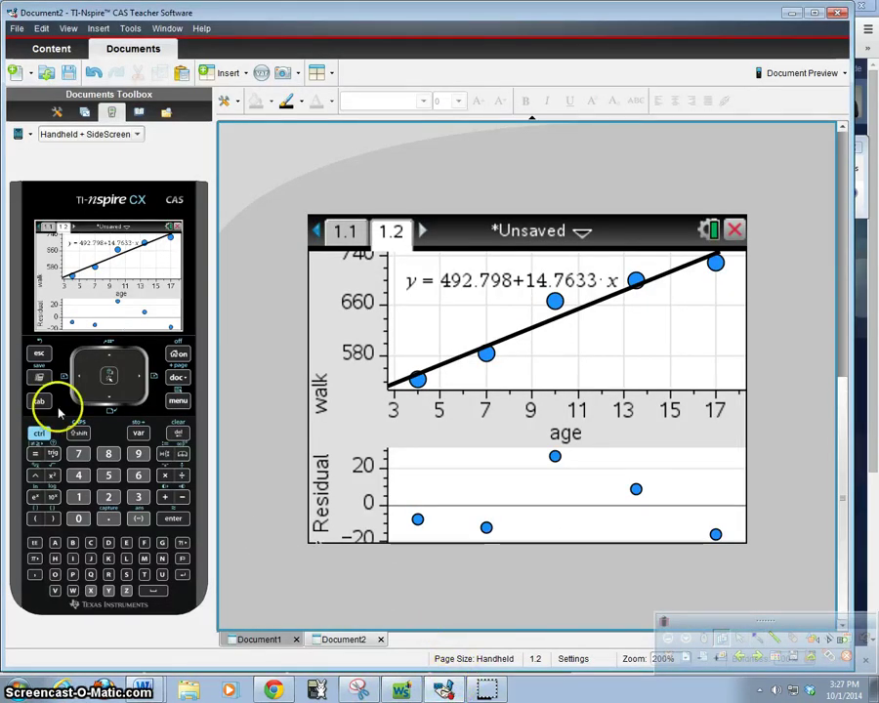
pyautogui.click(36, 433)
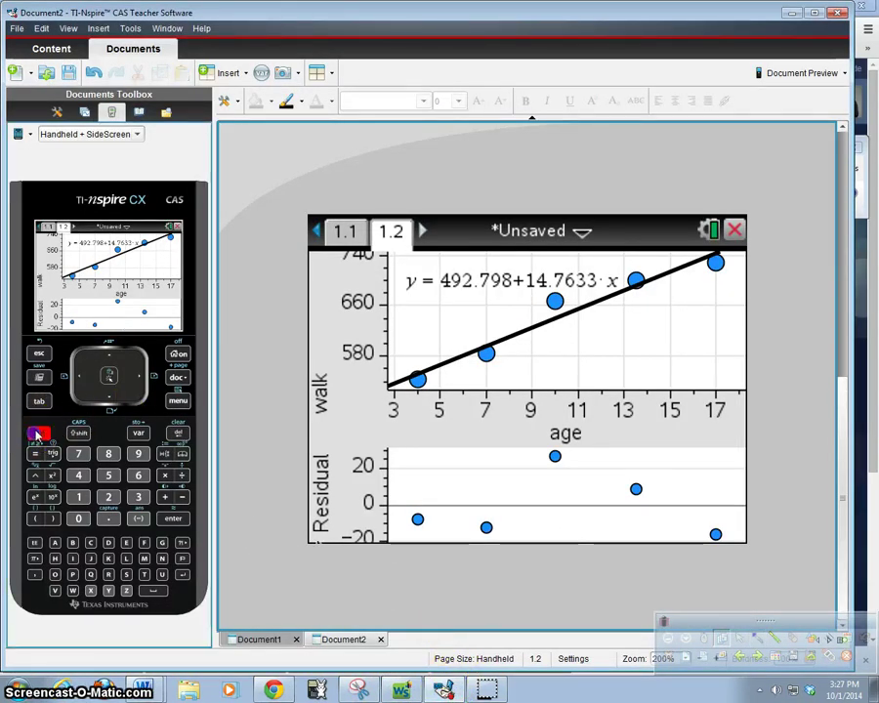
pyautogui.click(80, 375)
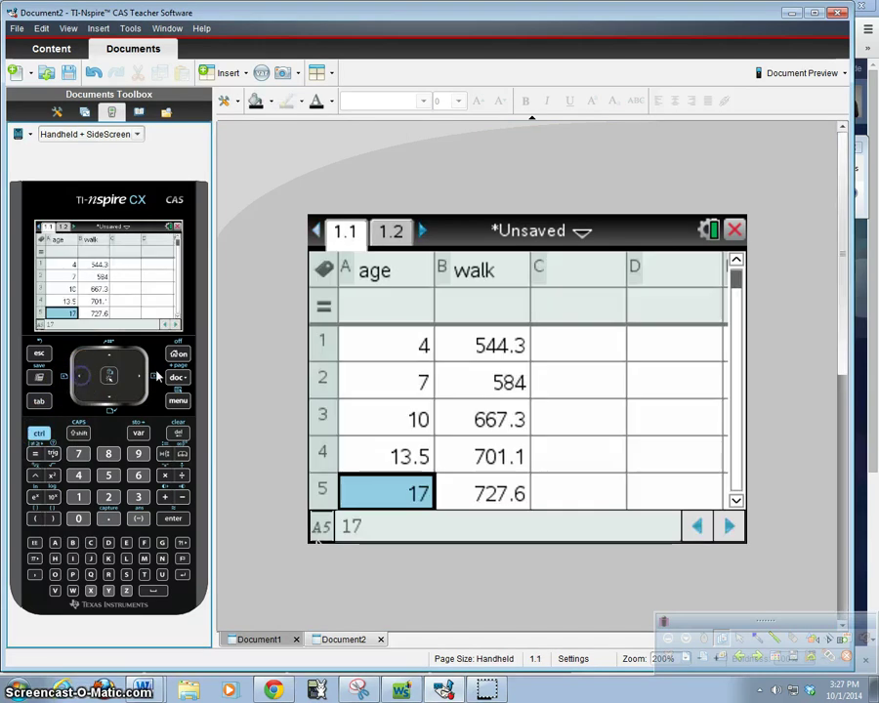
pyautogui.click(603, 351)
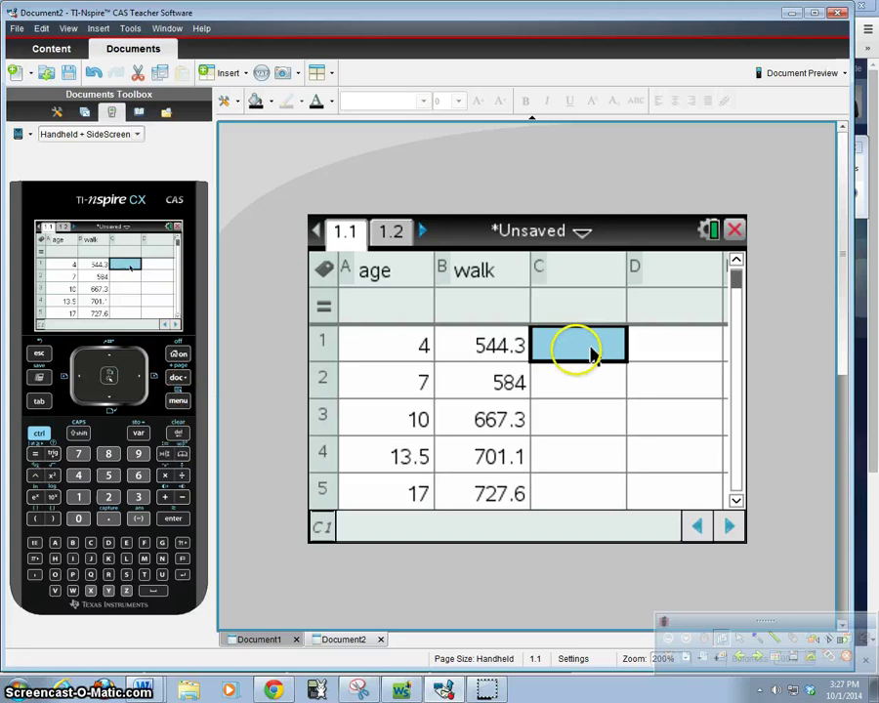
pyautogui.click(178, 401)
pyautogui.click(447, 313)
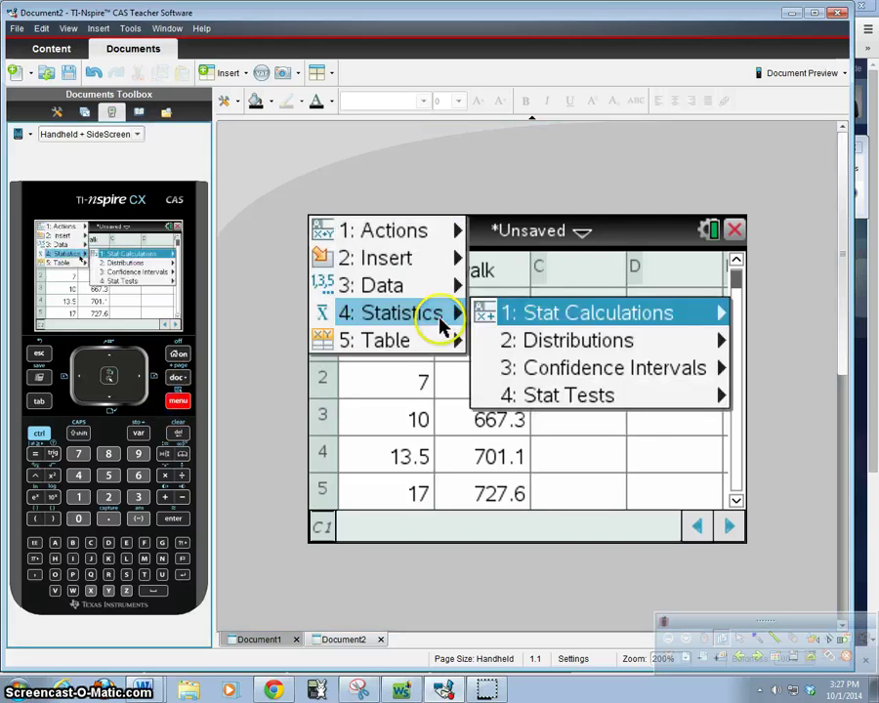
pyautogui.click(551, 317)
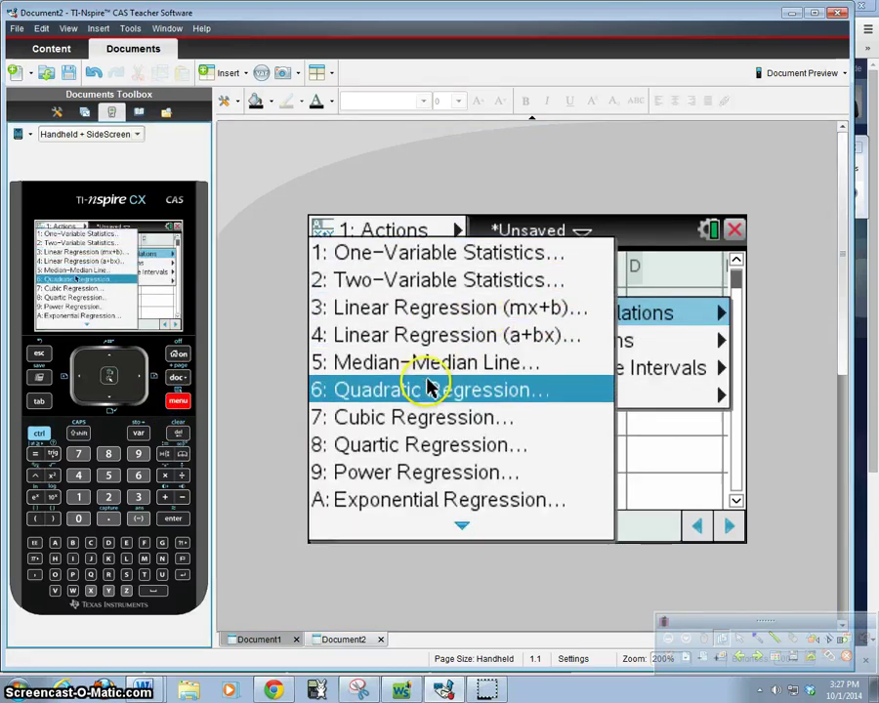
pyautogui.click(465, 337)
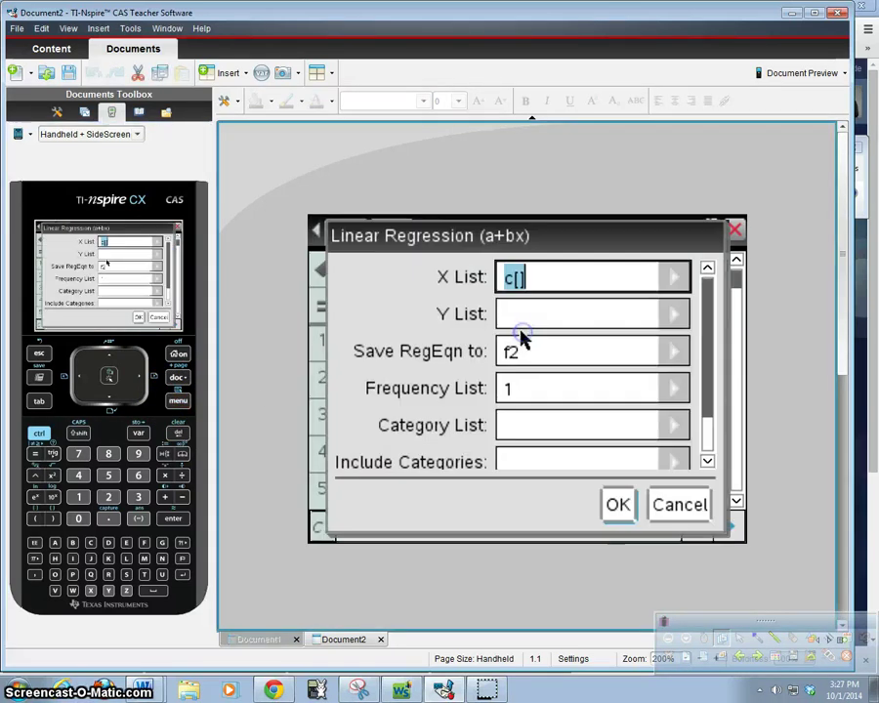
# Set X list to age, Y list to walk, store as f2, and run the regression.
pyautogui.click(676, 291)
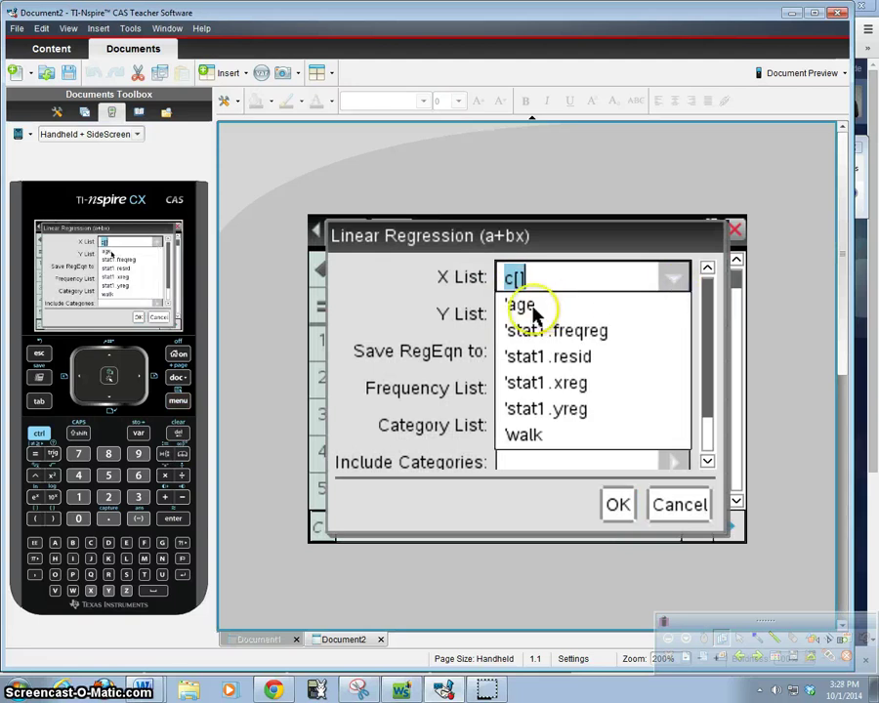
pyautogui.click(533, 308)
pyautogui.click(677, 314)
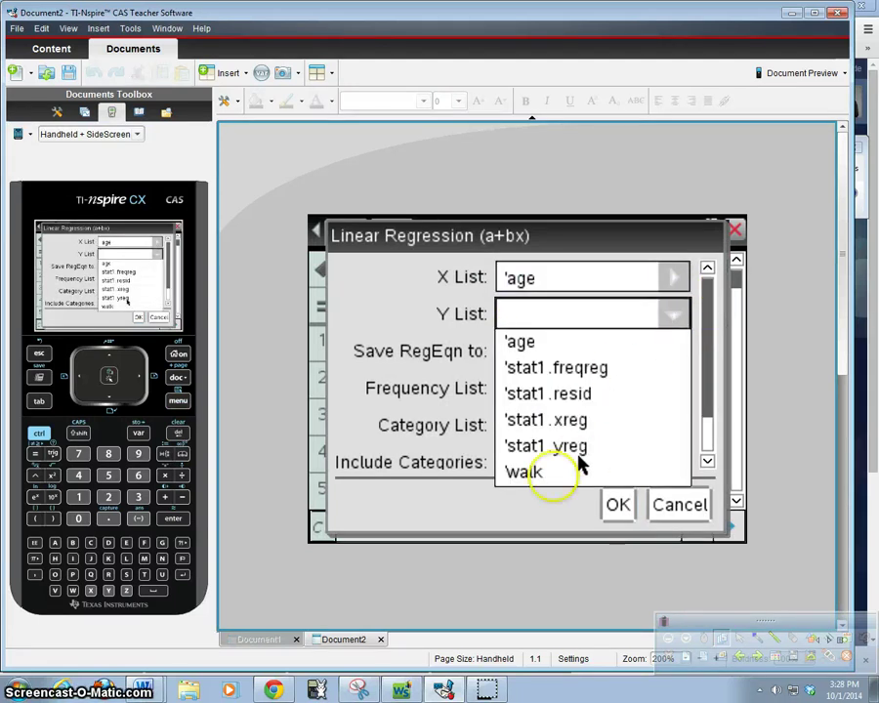
pyautogui.click(520, 468)
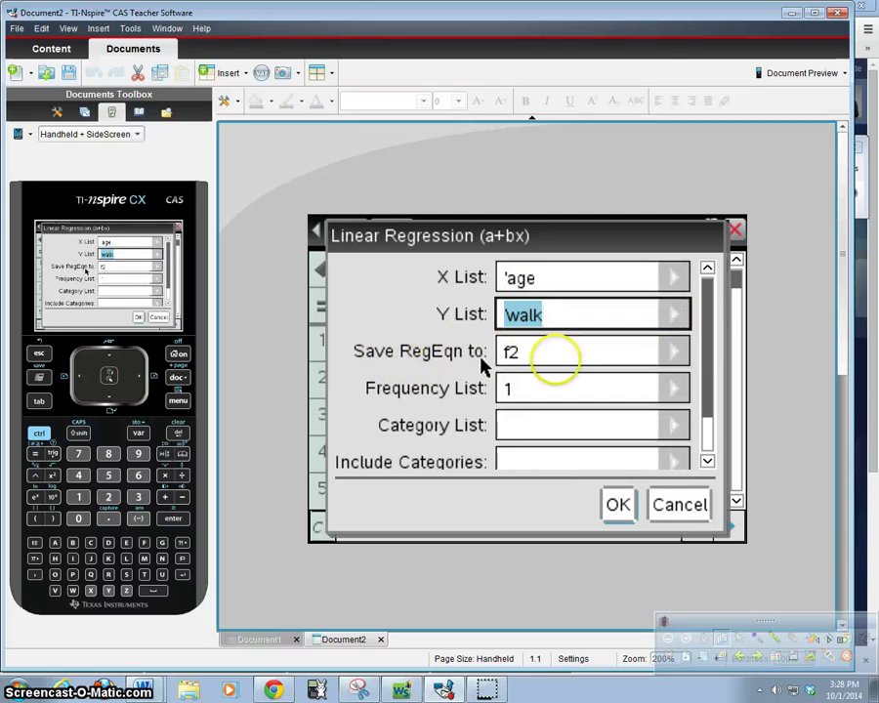
pyautogui.click(679, 355)
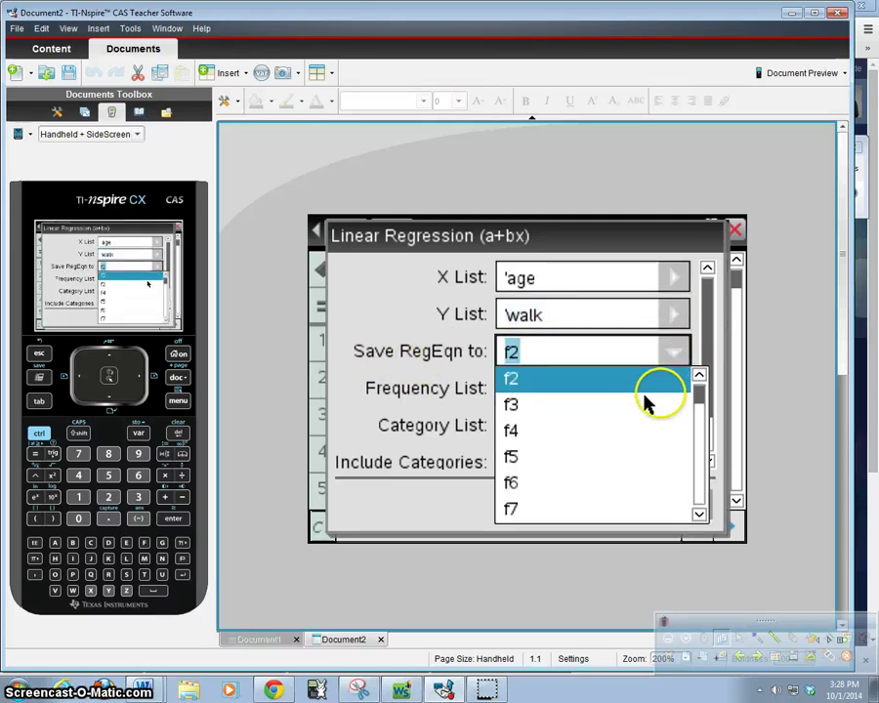
pyautogui.click(699, 514)
pyautogui.click(699, 375)
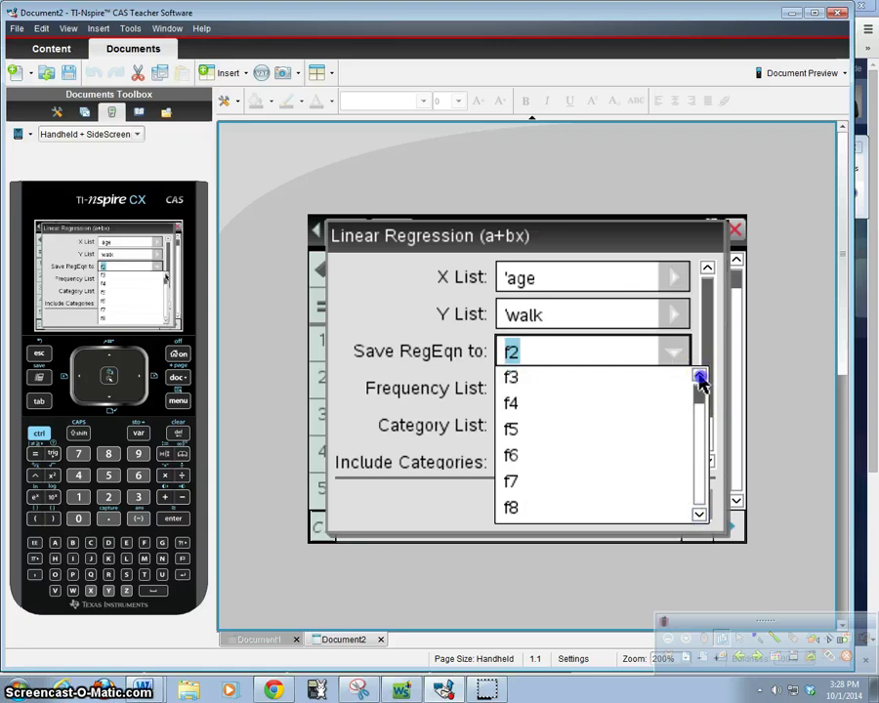
pyautogui.click(699, 375)
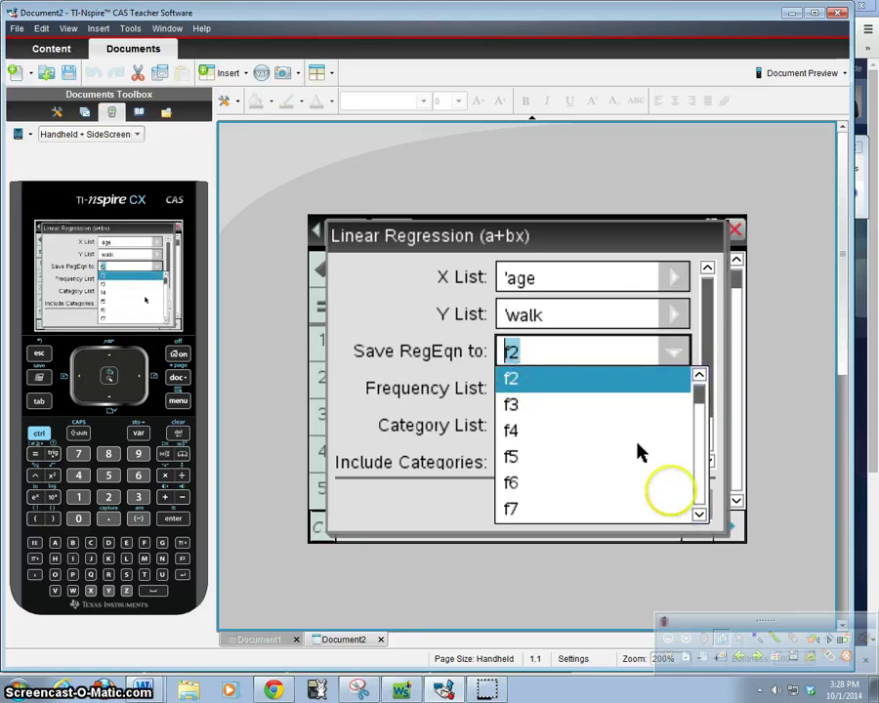
pyautogui.click(547, 383)
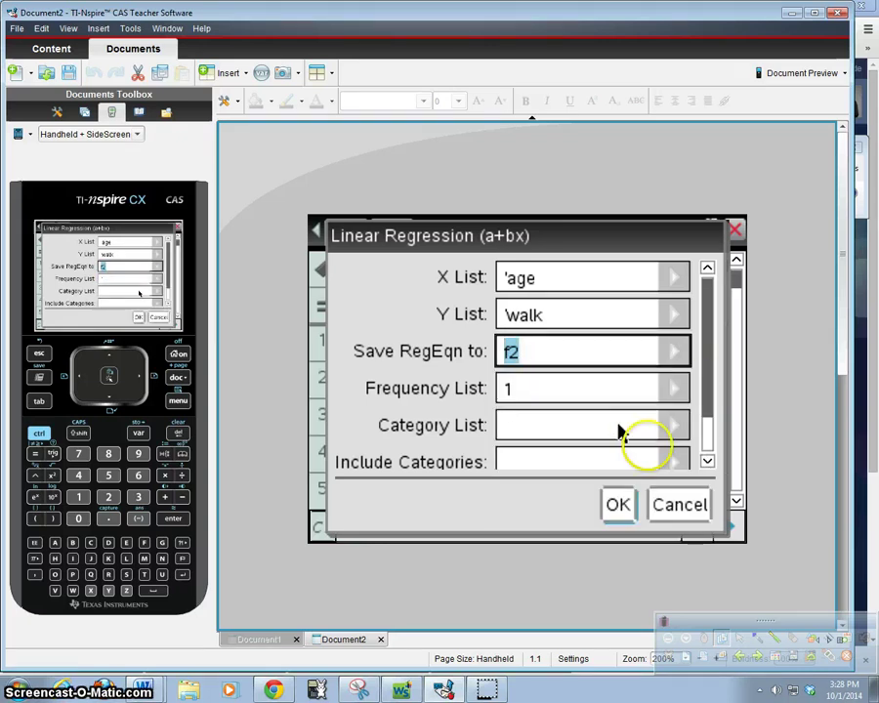
pyautogui.moveTo(706, 417); pyautogui.dragTo(718, 441)
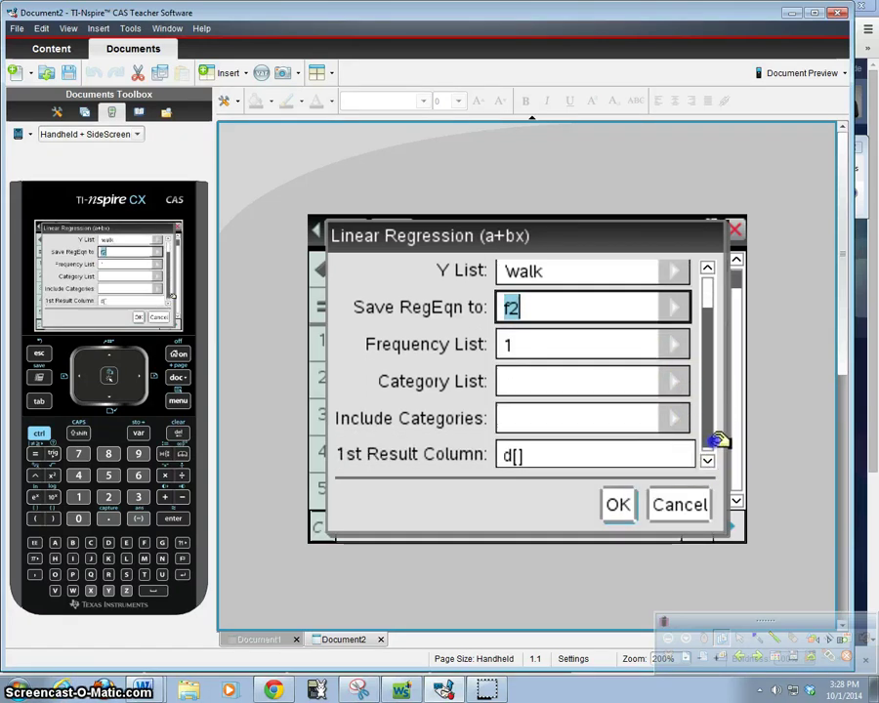
pyautogui.click(621, 505)
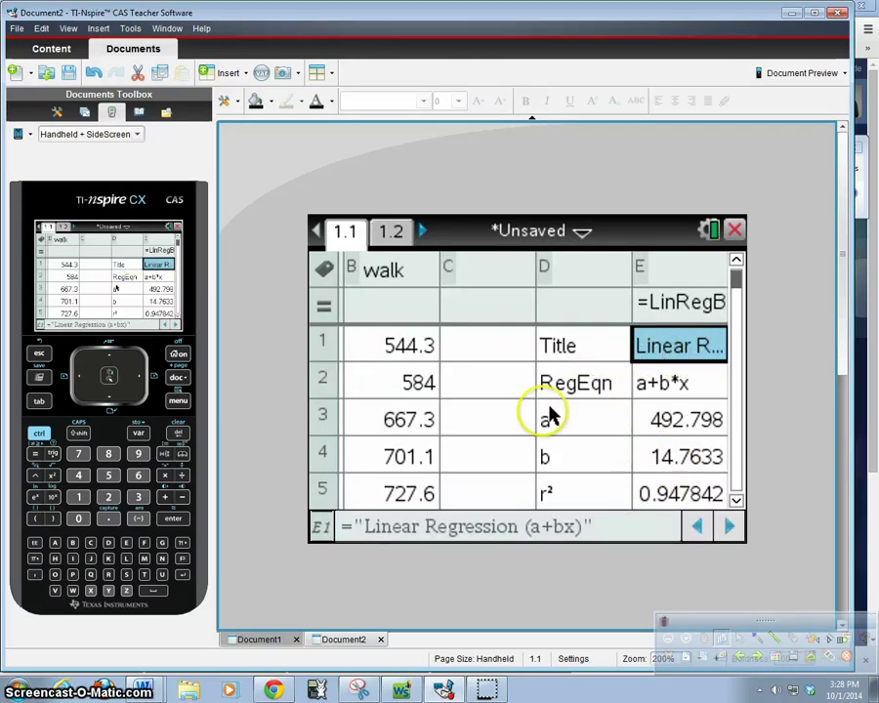
# Scroll the results to reveal r = 0.973572 and the Resid row, then return to Workspace Annotation.
pyautogui.click(735, 499)
pyautogui.click(735, 500)
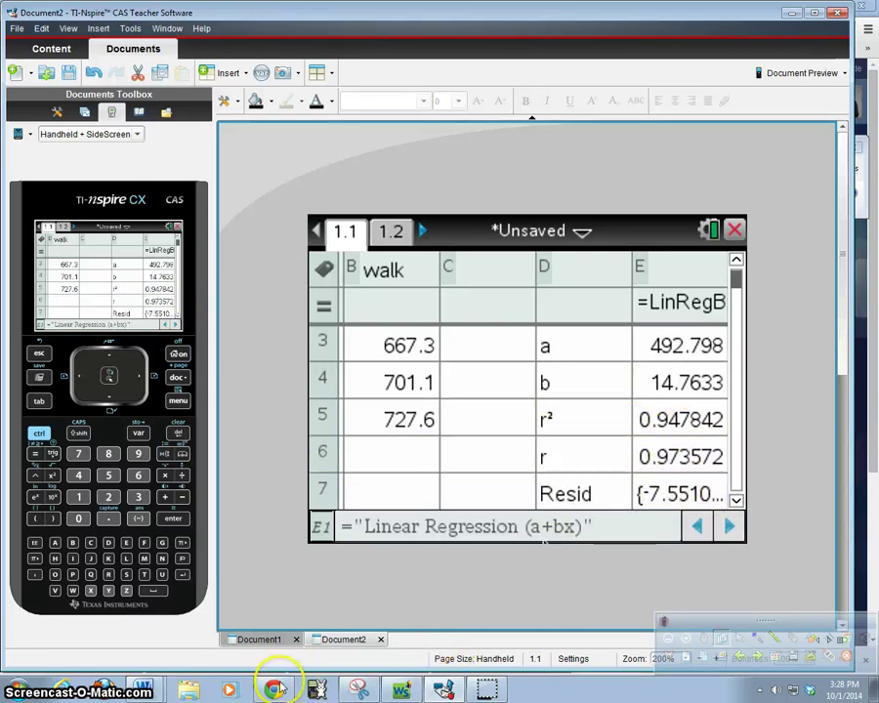
pyautogui.moveTo(274, 692)
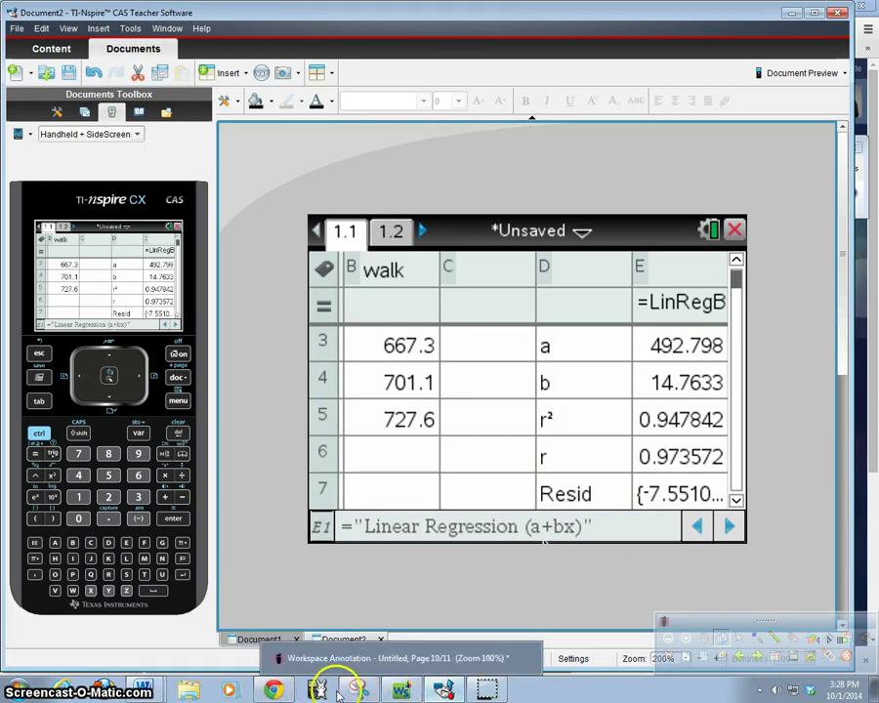
pyautogui.moveTo(362, 691)
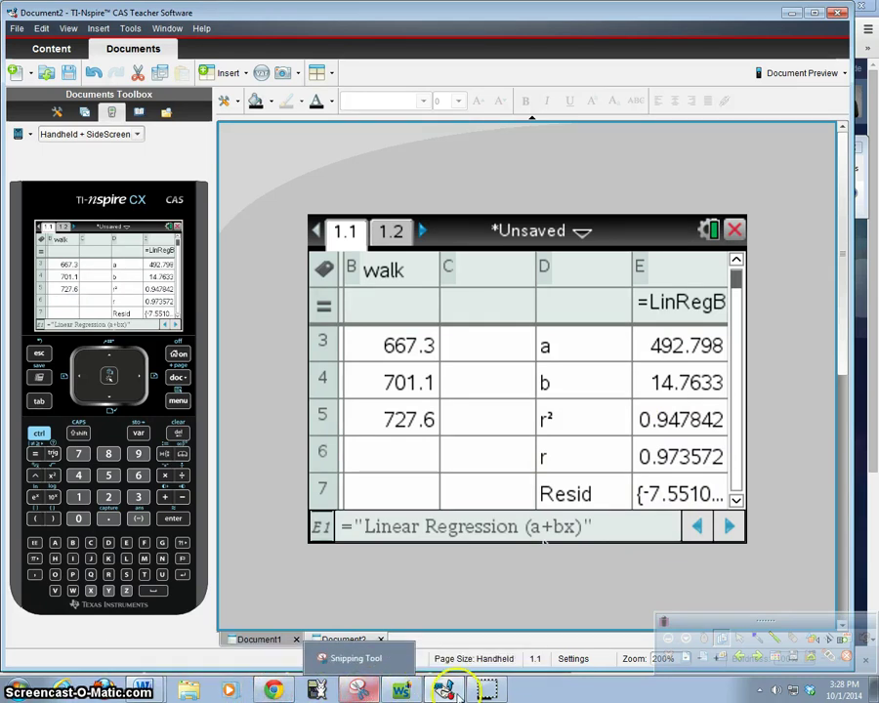
pyautogui.click(398, 691)
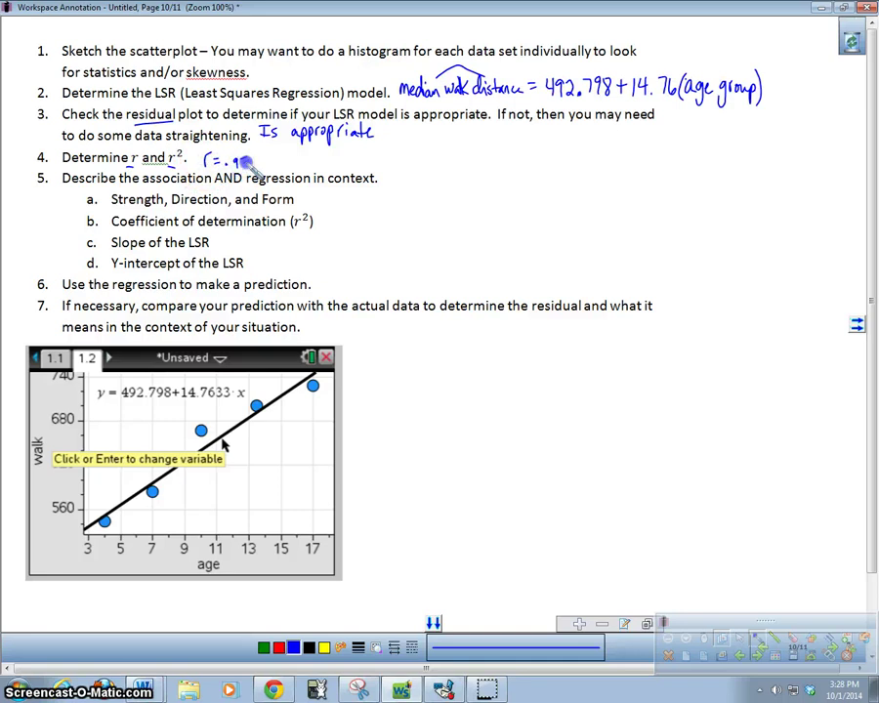
# Handwrite r = .97 and r² = 94.8% beside step 4, checking the regression values in TI-Nspire.
pyautogui.moveTo(238, 158); pyautogui.dragTo(244, 166)
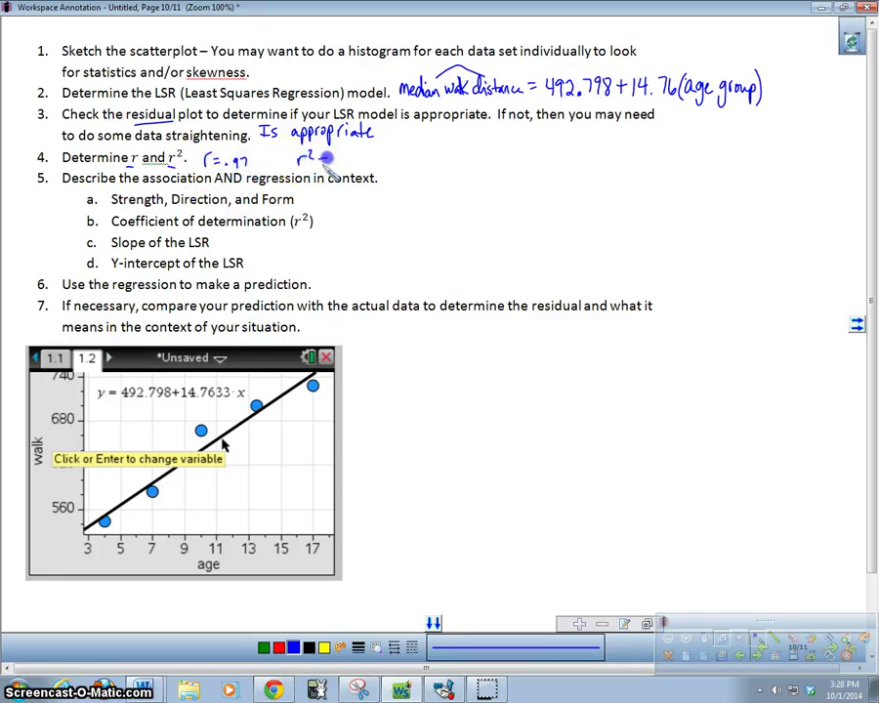
pyautogui.moveTo(322, 158); pyautogui.dragTo(330, 163)
pyautogui.click(441, 691)
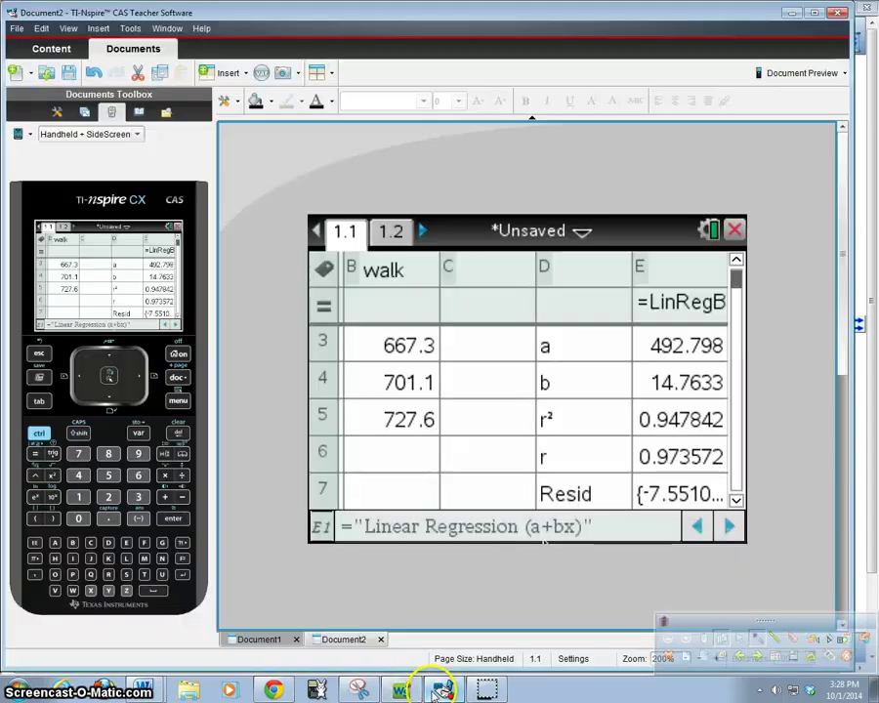
pyautogui.moveTo(401, 690)
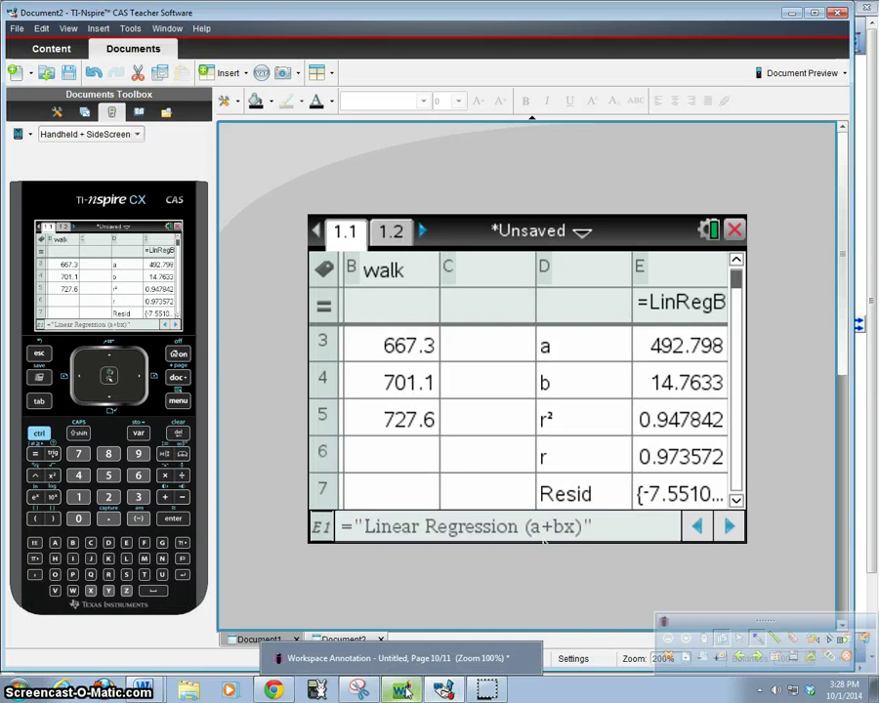
pyautogui.click(403, 690)
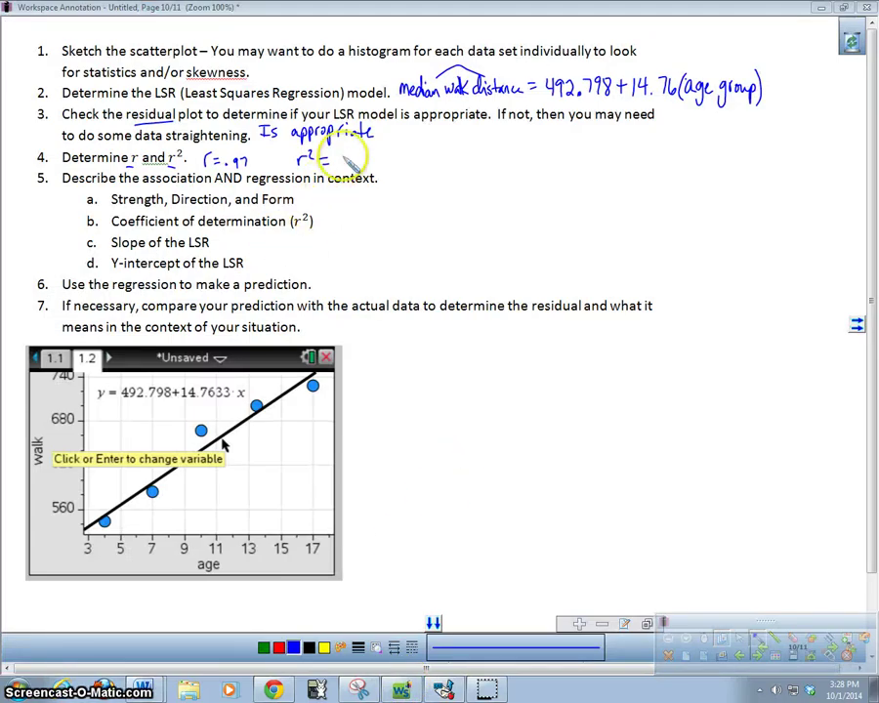
pyautogui.moveTo(343, 152); pyautogui.dragTo(345, 162)
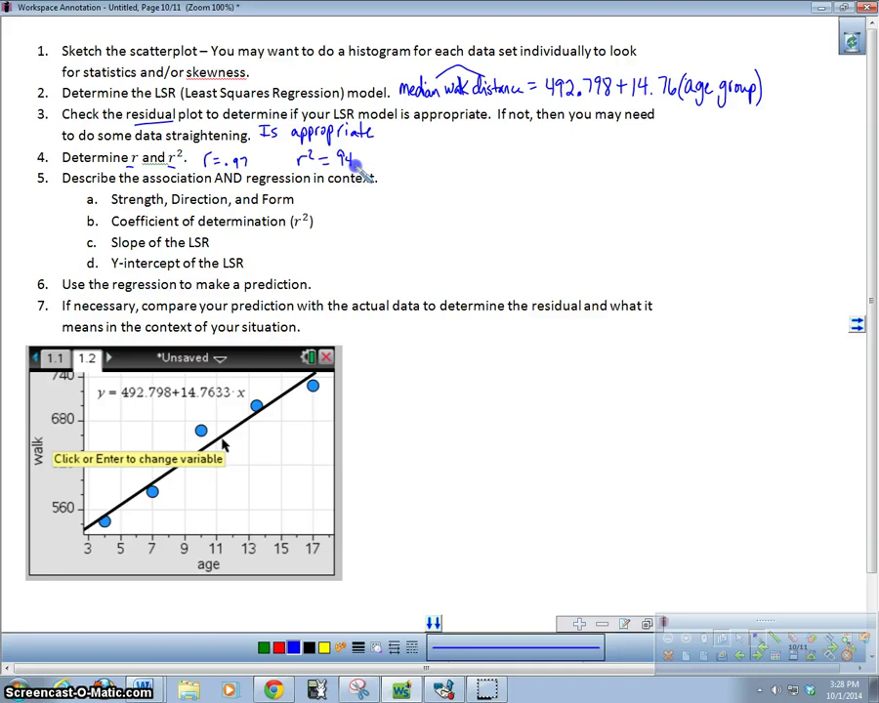
pyautogui.click(362, 162)
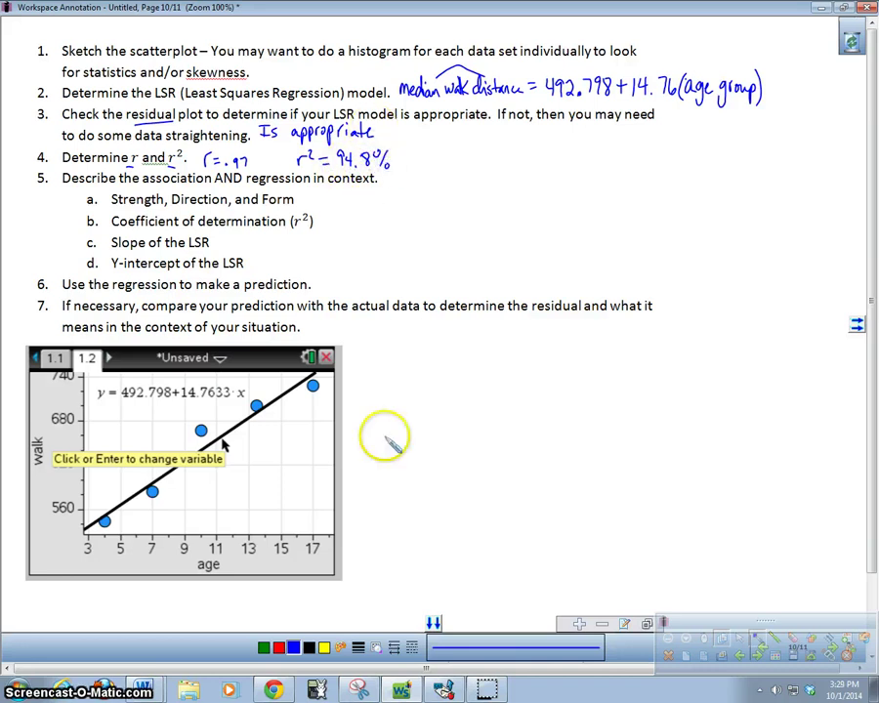
pyautogui.click(436, 690)
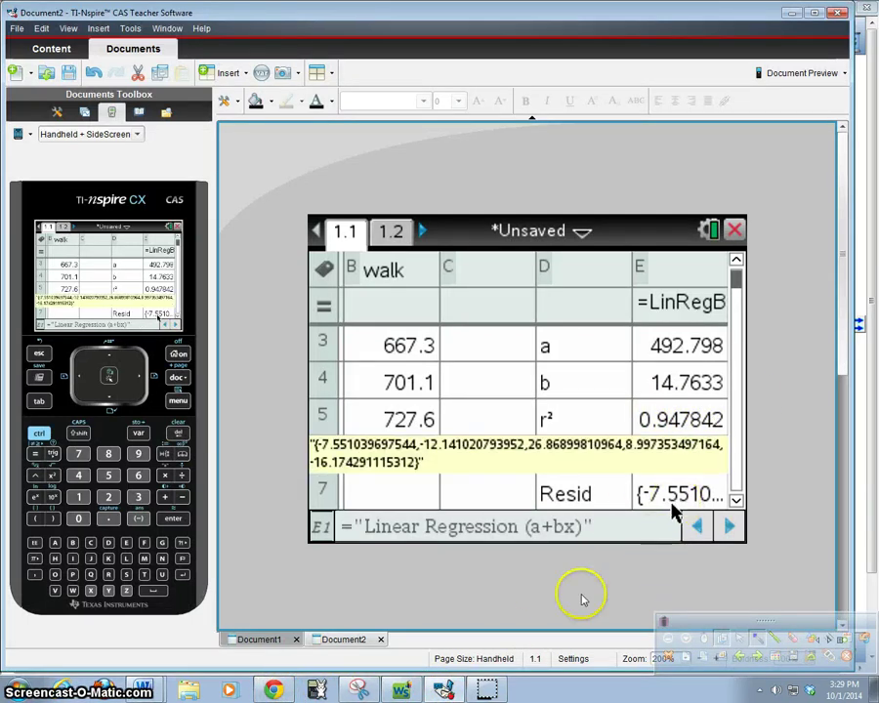
pyautogui.click(401, 688)
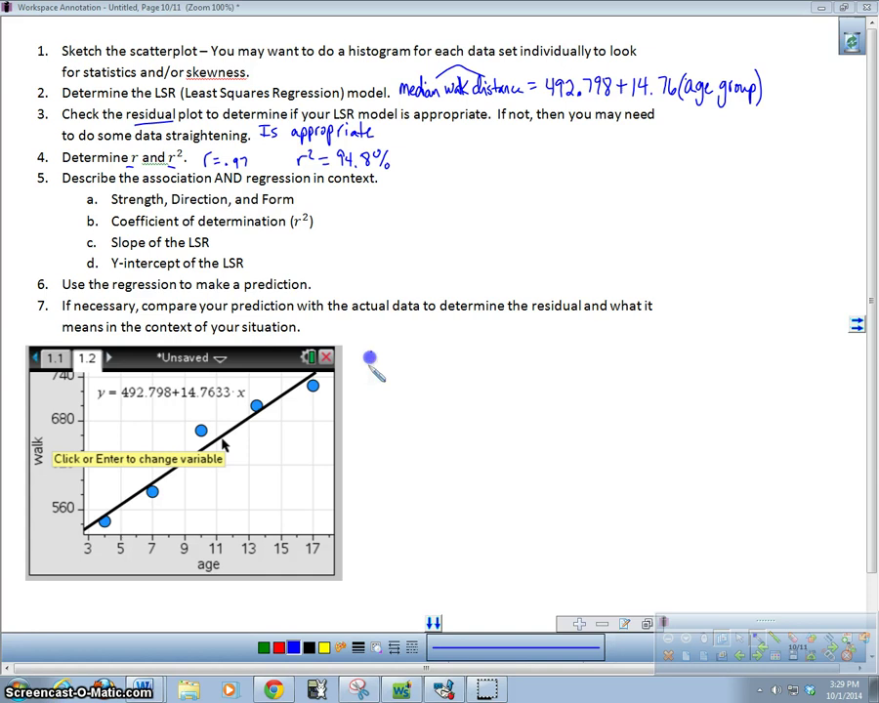
# Handwrite 'strong, positive, linear correlation' to the right of the graph.
pyautogui.moveTo(360, 352); pyautogui.dragTo(435, 358)
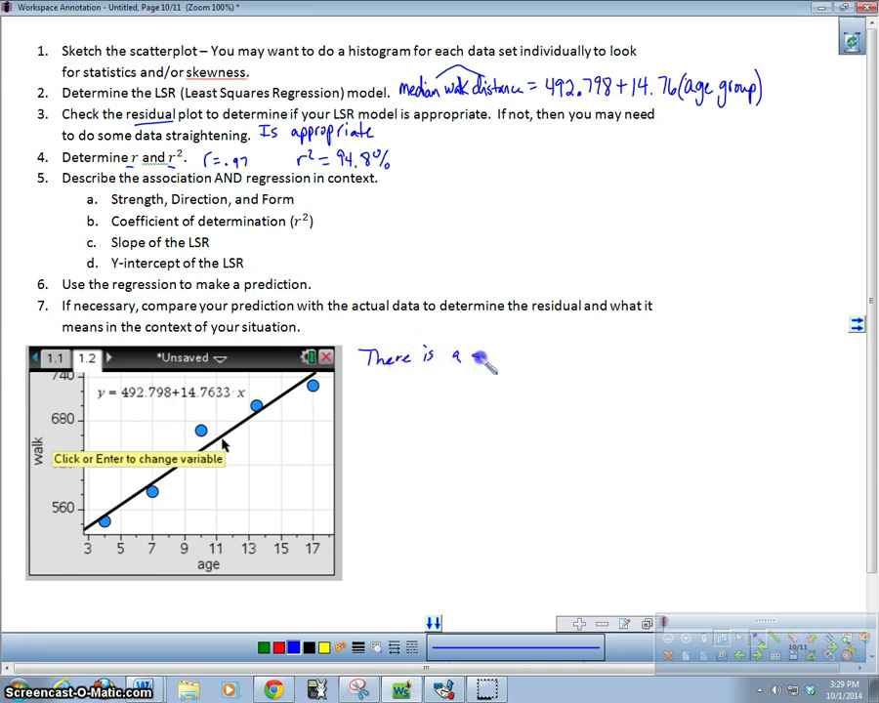
pyautogui.moveTo(524, 359)
pyautogui.mouseDown()
pyautogui.moveTo(625, 355)
pyautogui.moveTo(530, 369)
pyautogui.mouseUp()
pyautogui.moveTo(613, 356)
pyautogui.mouseDown()
pyautogui.moveTo(610, 363)
pyautogui.moveTo(693, 346)
pyautogui.moveTo(697, 357)
pyautogui.mouseUp()
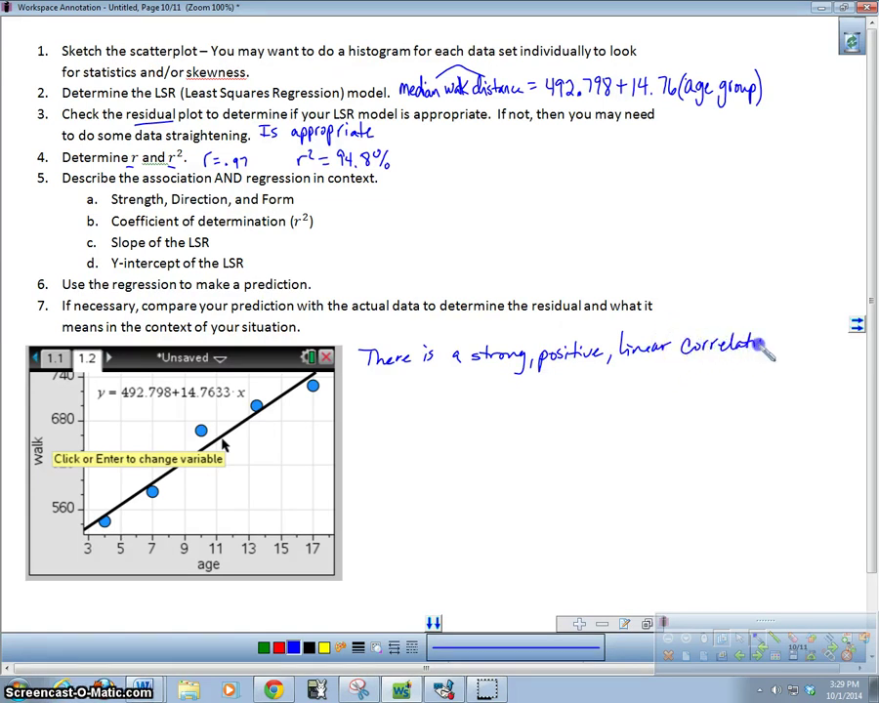
pyautogui.moveTo(770, 354); pyautogui.dragTo(776, 344)
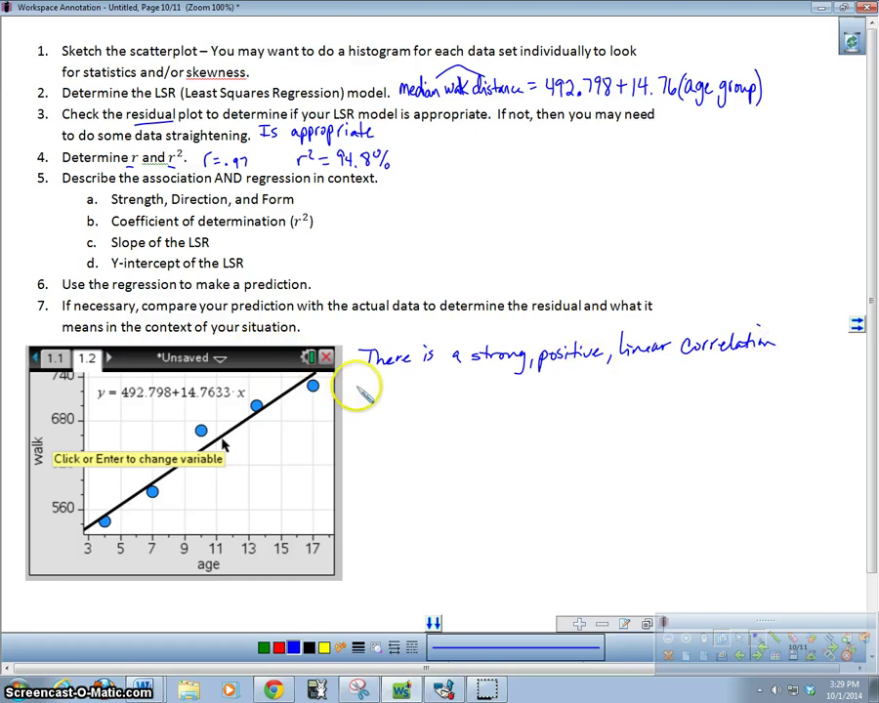
# Continue with 'between median walking distance and the midpoint of the age group.'.
pyautogui.moveTo(357, 390); pyautogui.dragTo(357, 401)
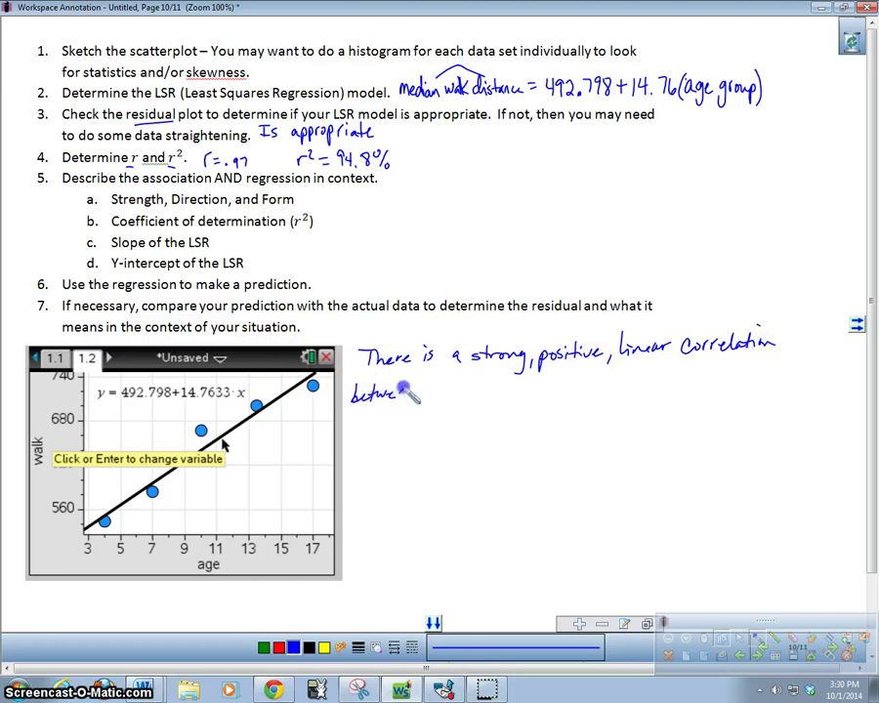
pyautogui.moveTo(411, 395); pyautogui.dragTo(421, 393)
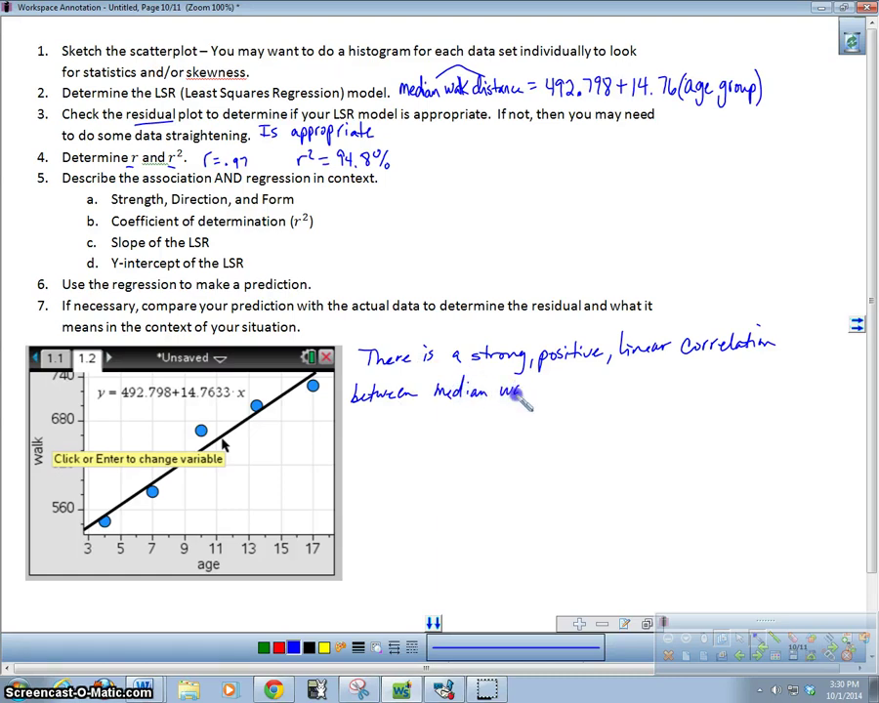
pyautogui.moveTo(527, 405); pyautogui.dragTo(541, 394)
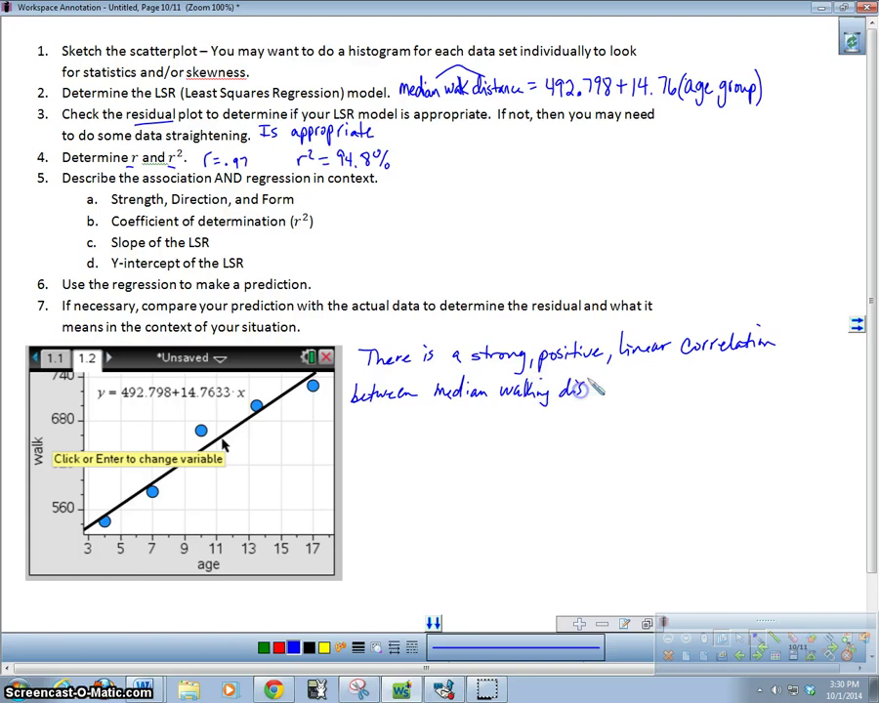
pyautogui.moveTo(610, 394); pyautogui.dragTo(640, 390)
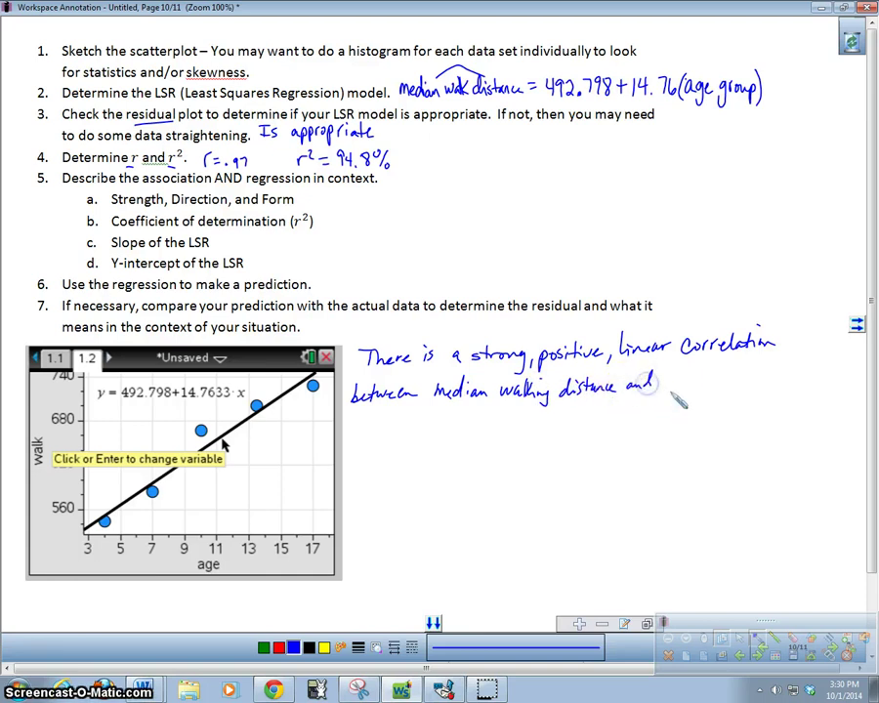
pyautogui.click(674, 386)
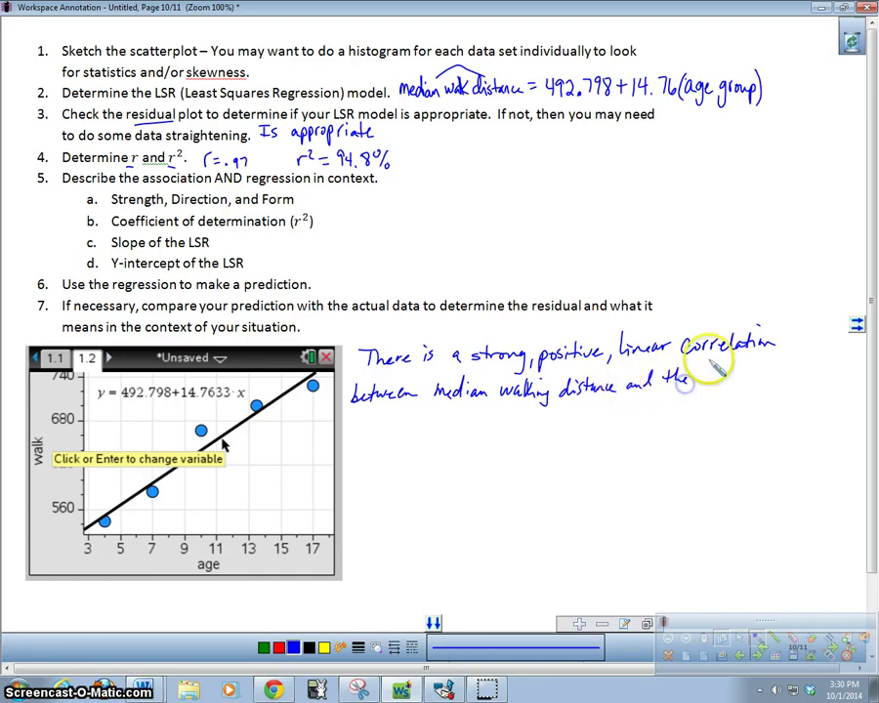
pyautogui.click(683, 376)
pyautogui.click(718, 397)
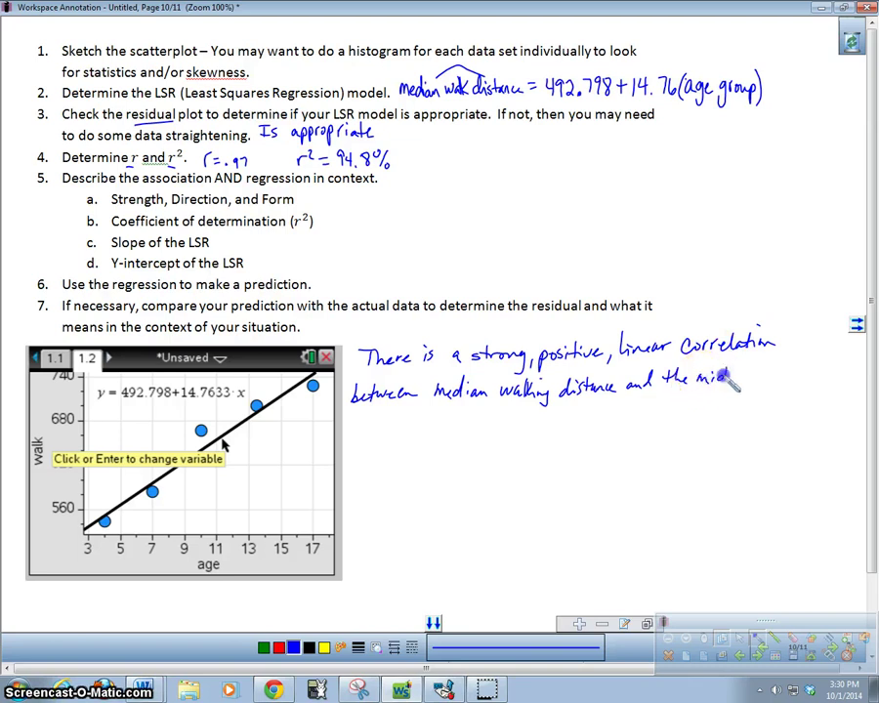
pyautogui.moveTo(748, 381); pyautogui.dragTo(781, 383)
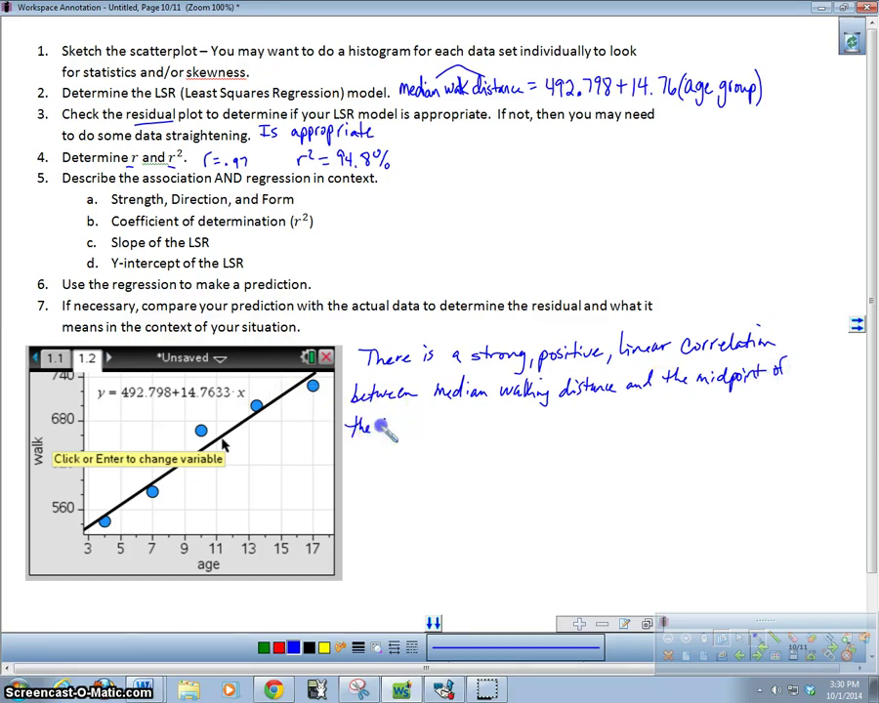
pyautogui.moveTo(385, 425); pyautogui.dragTo(418, 447)
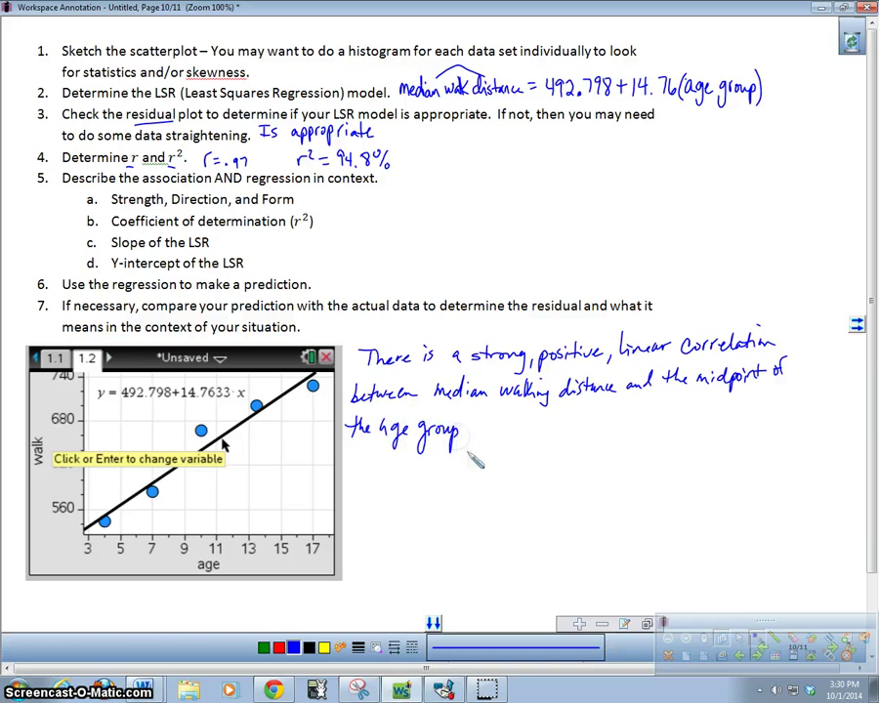
pyautogui.click(466, 430)
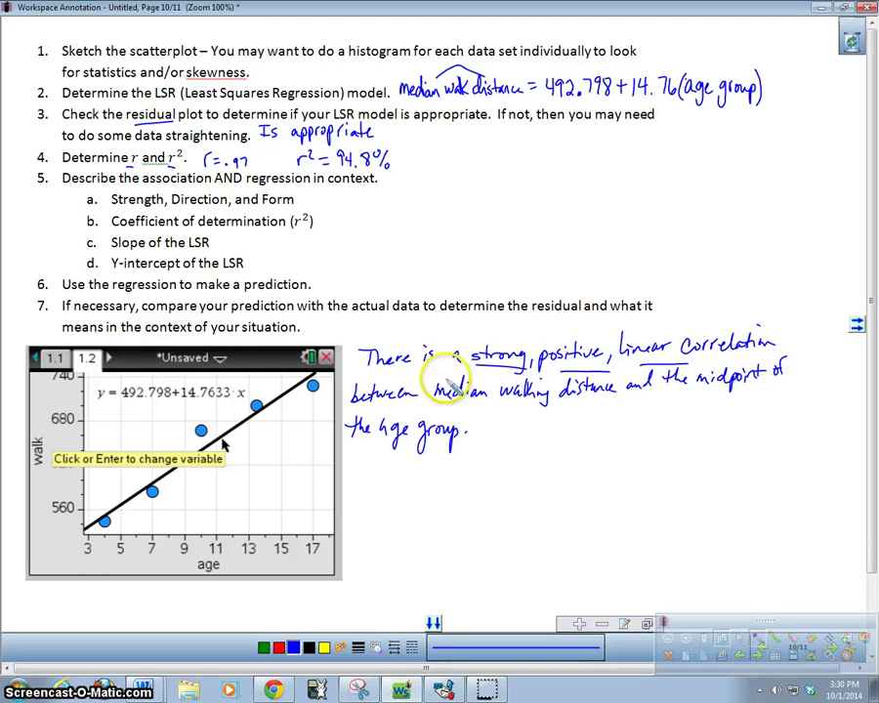
# Tick item b and begin writing '94.8% of the differences' after the sentence.
pyautogui.moveTo(75, 196); pyautogui.dragTo(100, 189)
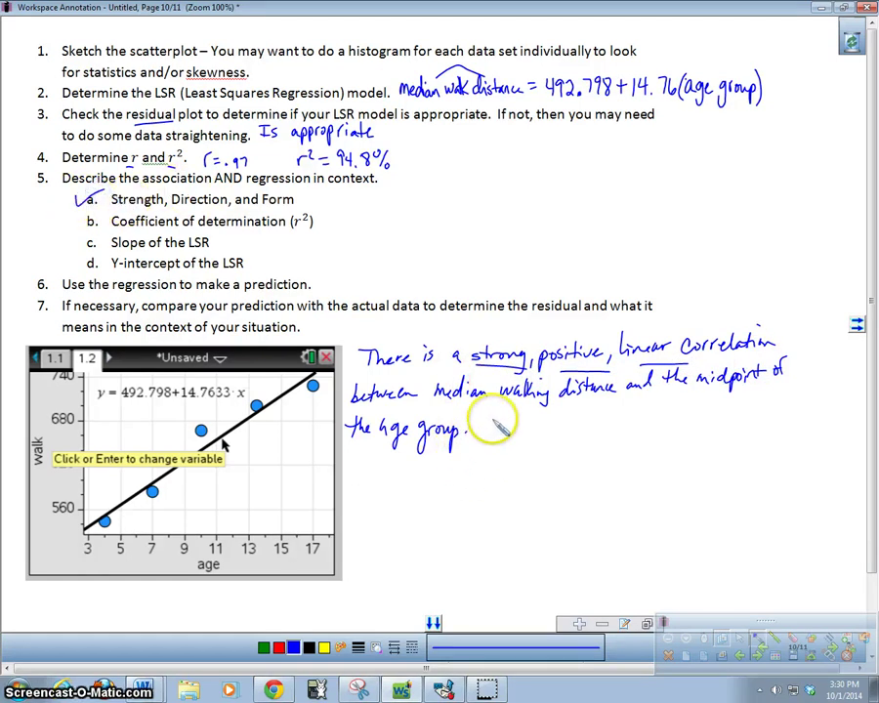
pyautogui.moveTo(496, 418); pyautogui.dragTo(488, 436)
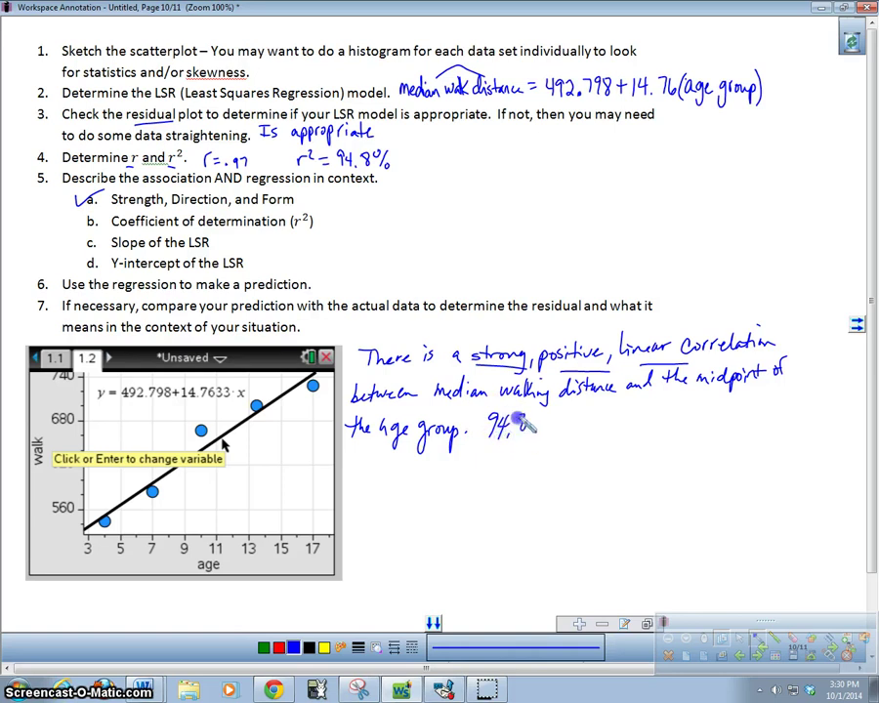
pyautogui.moveTo(574, 425)
pyautogui.mouseDown()
pyautogui.moveTo(570, 433)
pyautogui.moveTo(588, 442)
pyautogui.moveTo(630, 419)
pyautogui.mouseUp()
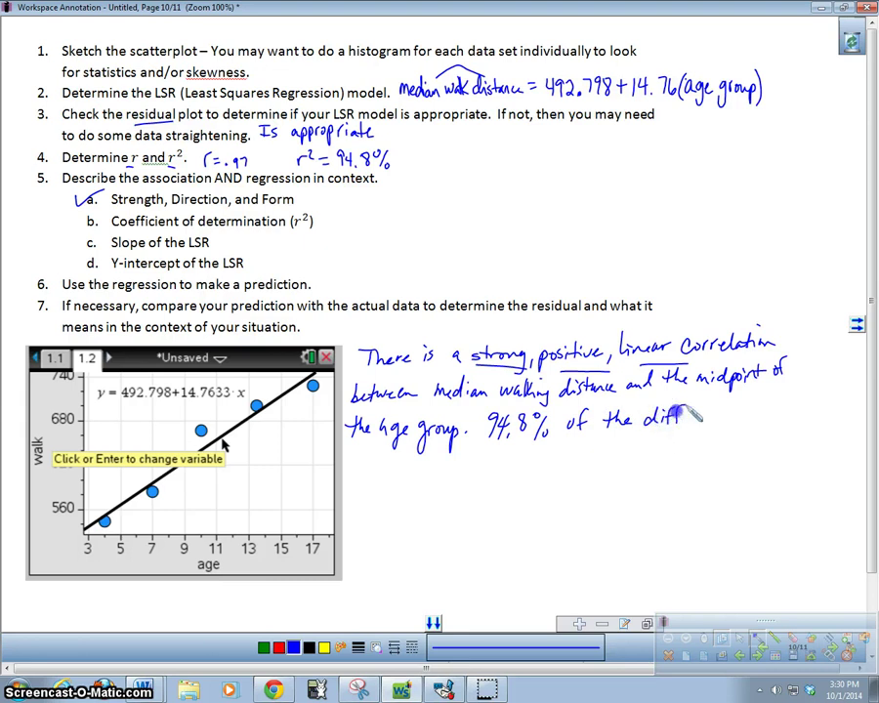
pyautogui.moveTo(711, 418); pyautogui.dragTo(754, 412)
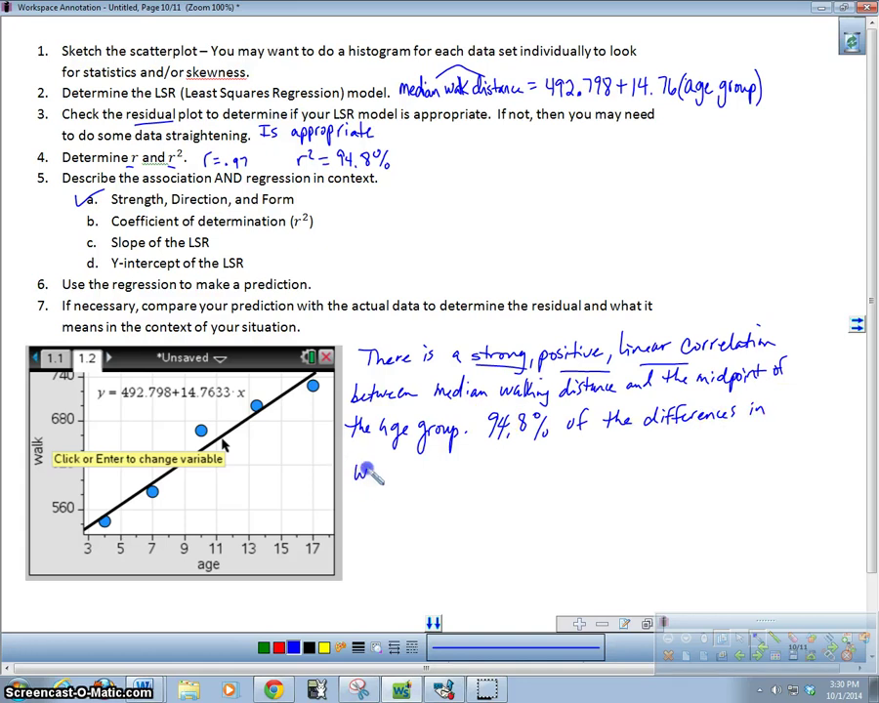
# Finish 'in walking distance can be explained by age group' and underline 14.76 in the equation.
pyautogui.moveTo(368, 469); pyautogui.dragTo(374, 473)
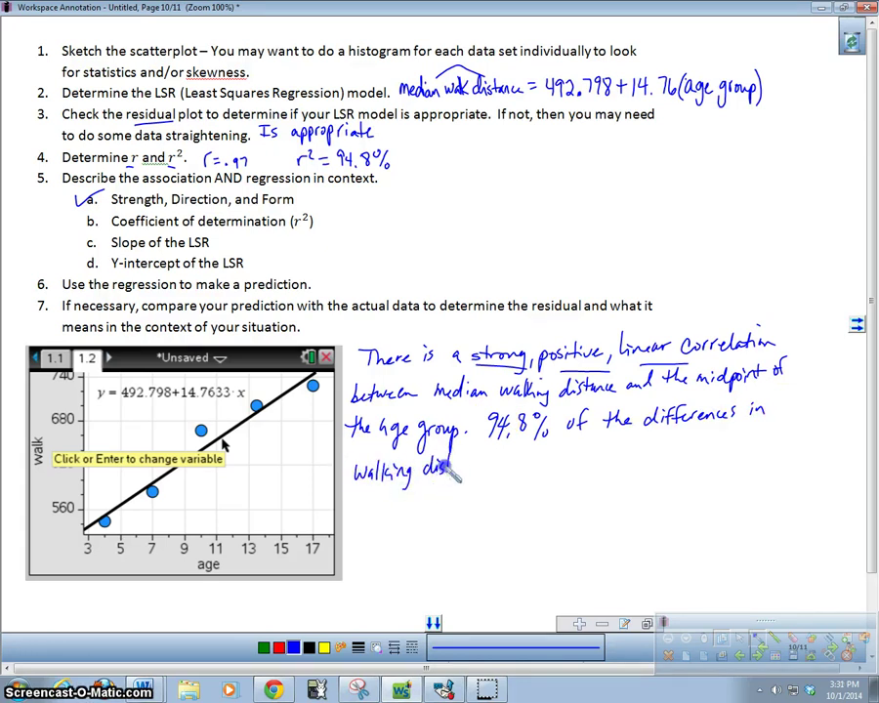
pyautogui.moveTo(472, 473); pyautogui.dragTo(502, 475)
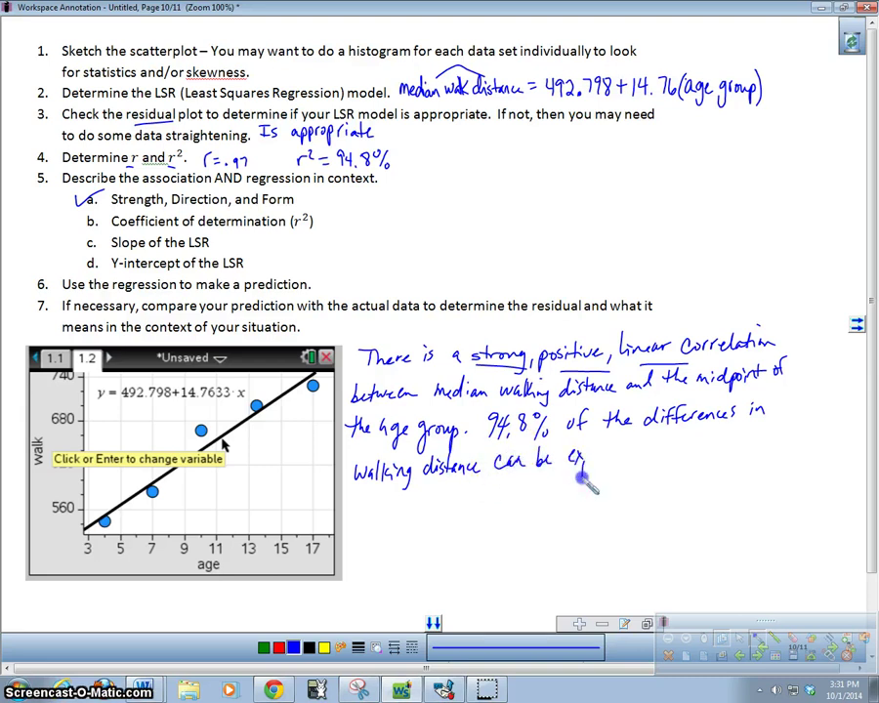
pyautogui.moveTo(580, 473); pyautogui.dragTo(595, 466)
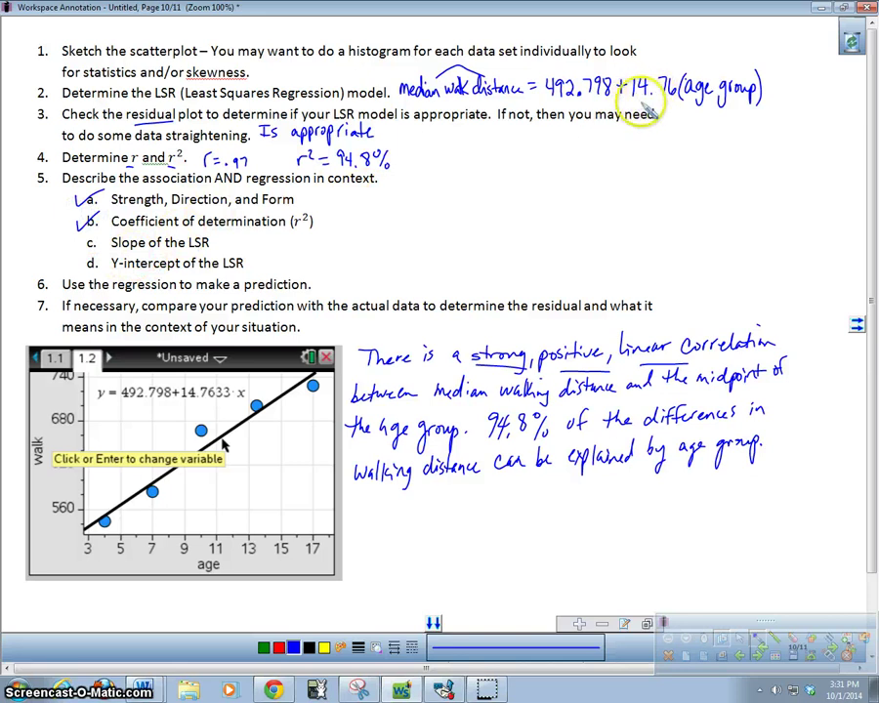
pyautogui.moveTo(633, 101); pyautogui.dragTo(681, 109)
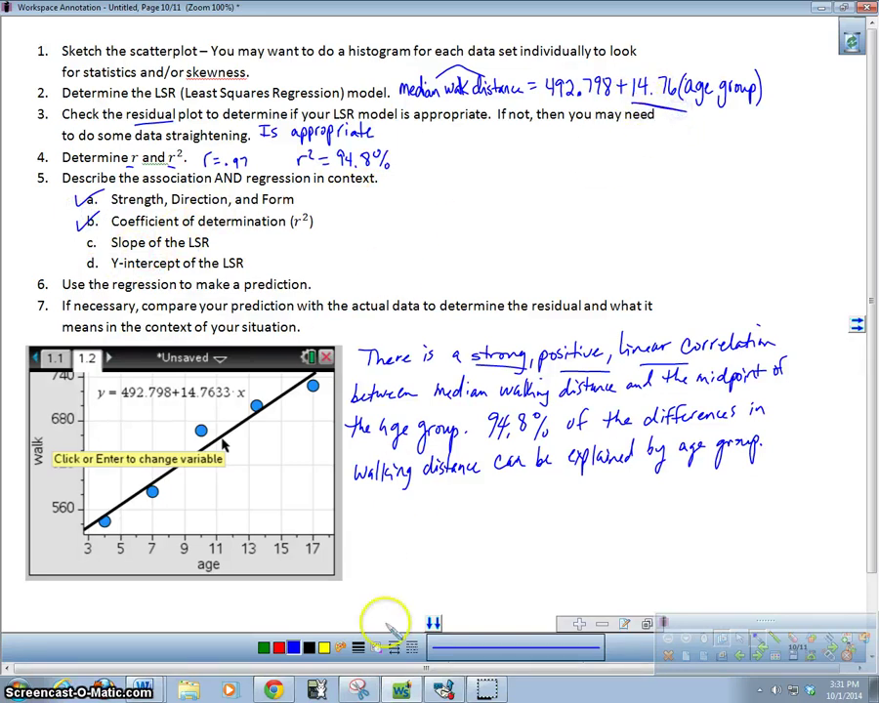
# Start the slope sentence: 'On average, for every one-year increase in age,'.
pyautogui.click(354, 519)
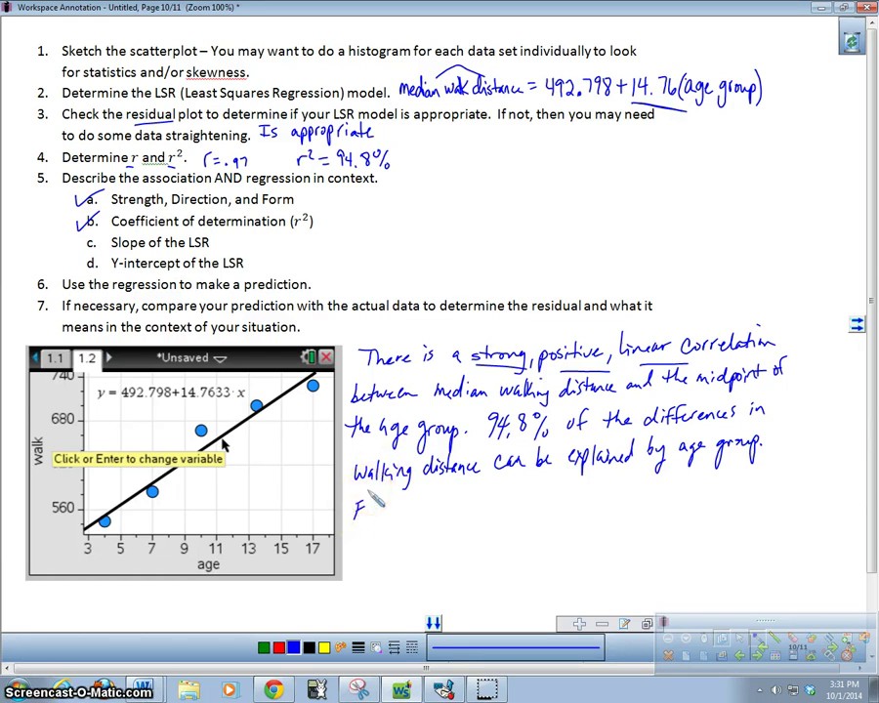
pyautogui.hotkey('ctrl', 'z')
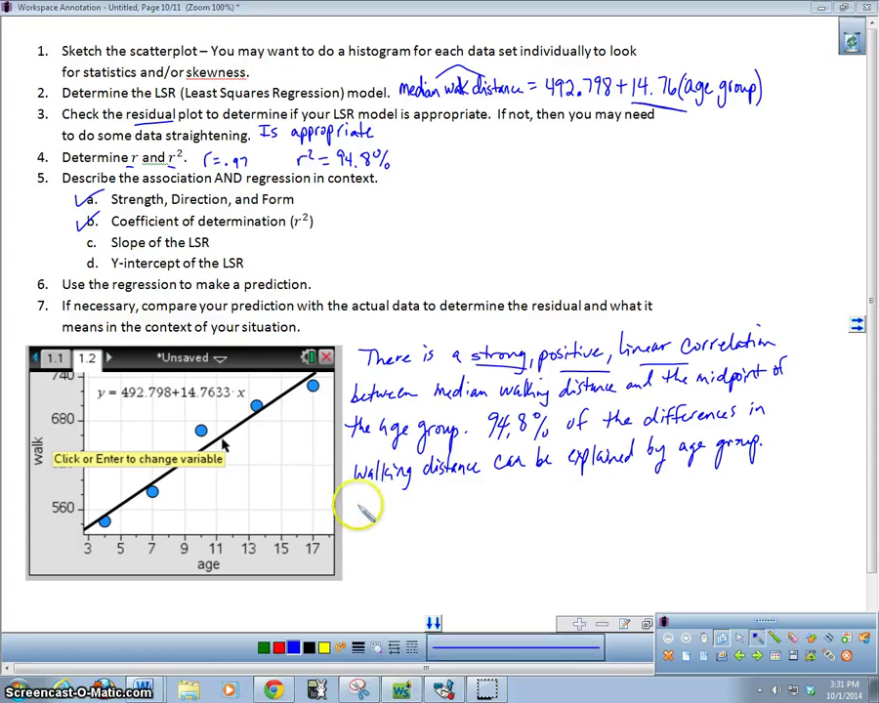
pyautogui.moveTo(358, 504); pyautogui.dragTo(449, 516)
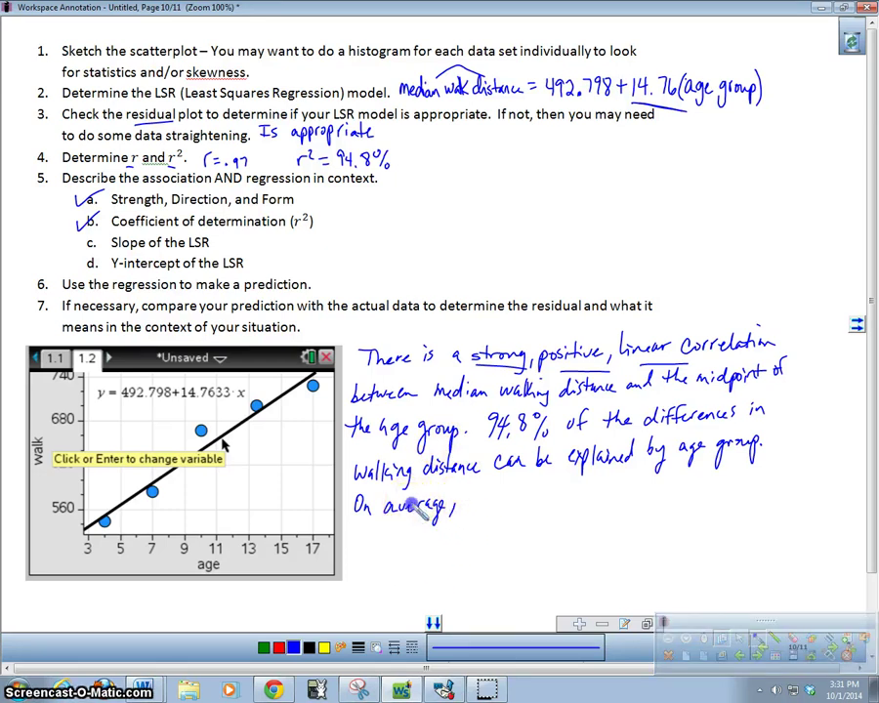
pyautogui.moveTo(461, 509); pyautogui.dragTo(468, 503)
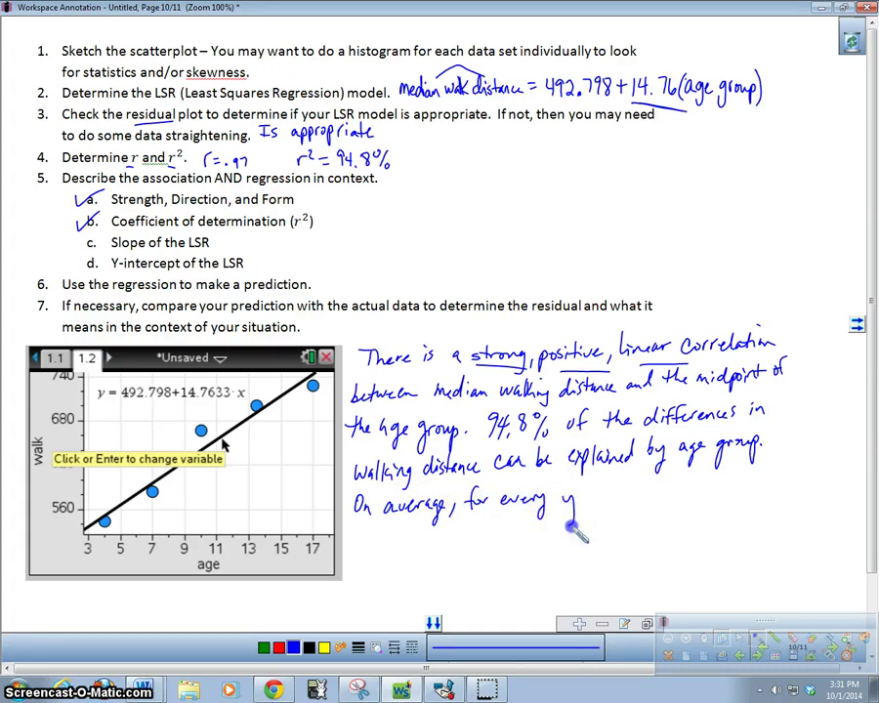
pyautogui.moveTo(573, 526)
pyautogui.mouseDown()
pyautogui.moveTo(592, 506)
pyautogui.moveTo(636, 505)
pyautogui.moveTo(619, 503)
pyautogui.mouseUp()
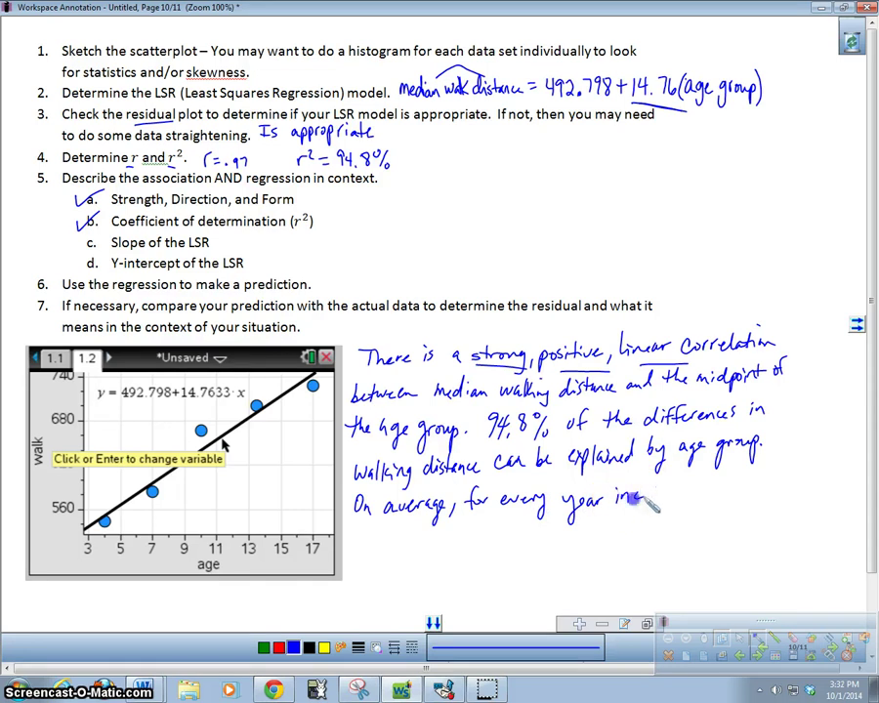
pyautogui.moveTo(676, 496); pyautogui.dragTo(684, 498)
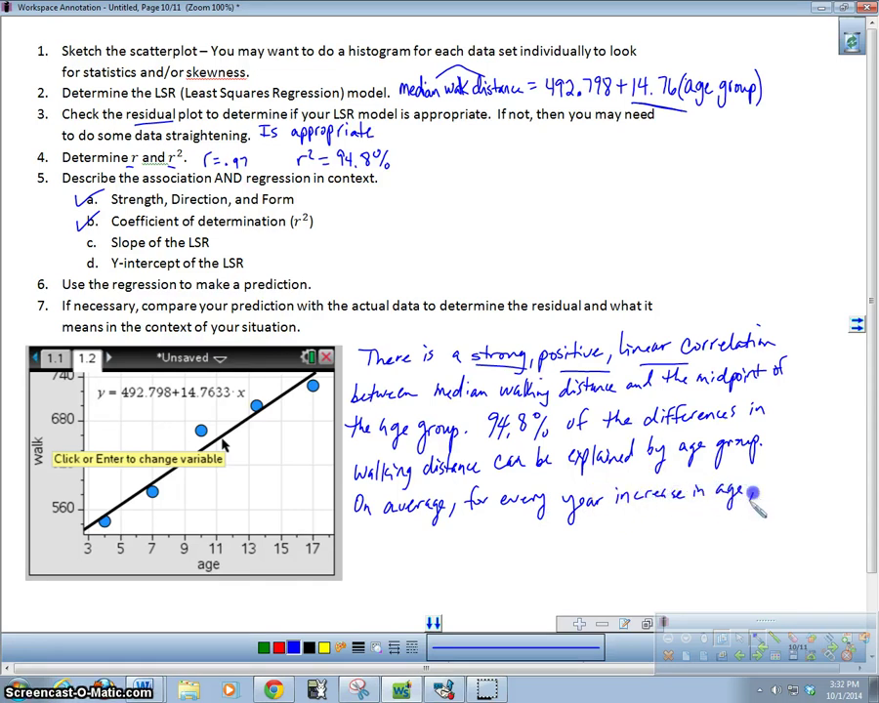
pyautogui.moveTo(761, 491); pyautogui.dragTo(763, 499)
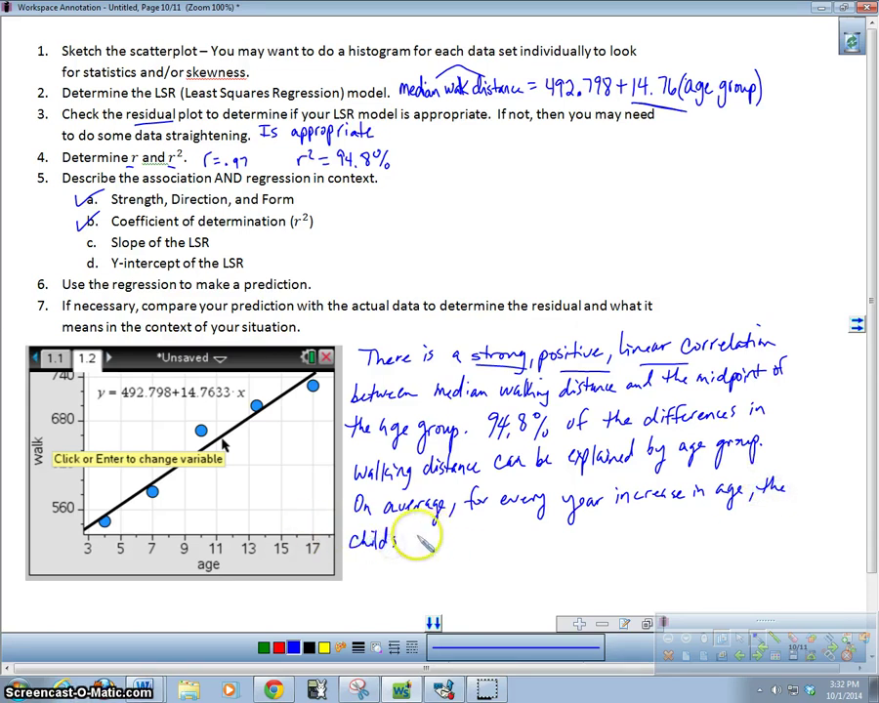
# Finish with 'a child's walking distance increases by 14.76 meters' and tick item c.
pyautogui.moveTo(391, 531); pyautogui.dragTo(435, 540)
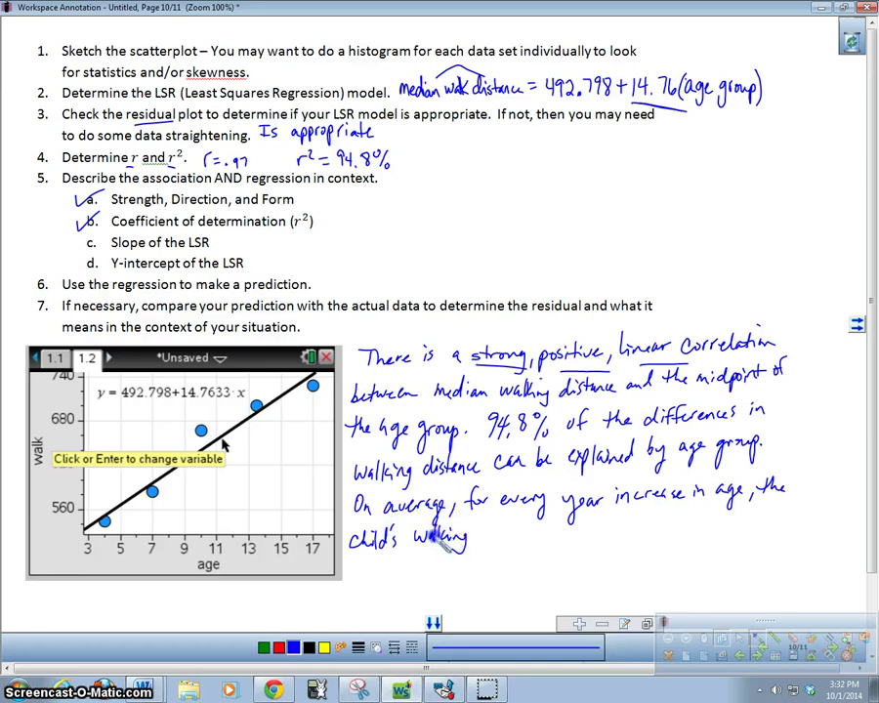
pyautogui.moveTo(475, 539)
pyautogui.mouseDown()
pyautogui.moveTo(486, 527)
pyautogui.moveTo(515, 540)
pyautogui.mouseUp()
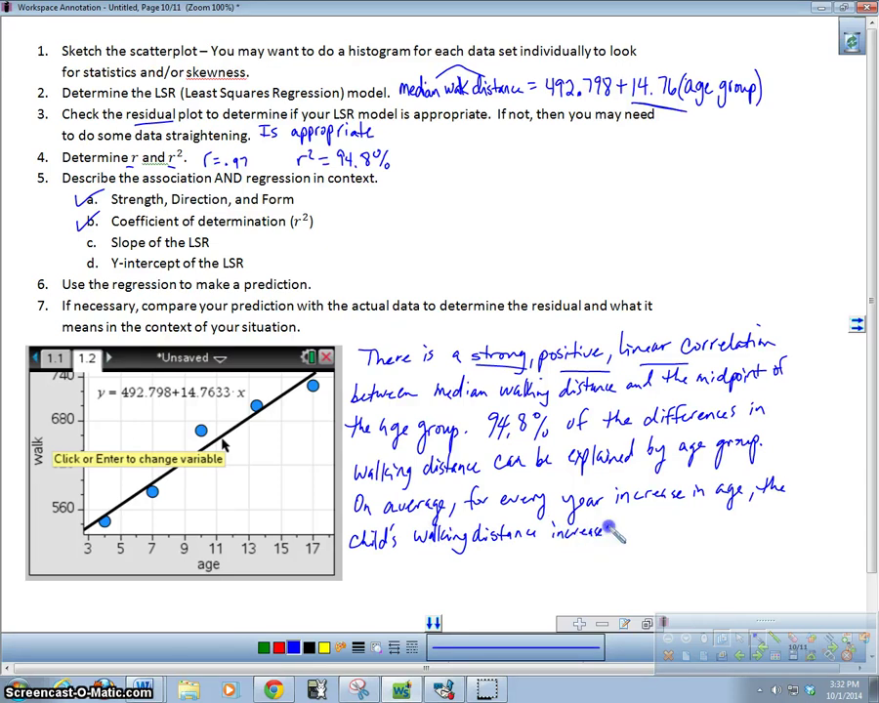
pyautogui.moveTo(609, 528); pyautogui.dragTo(635, 543)
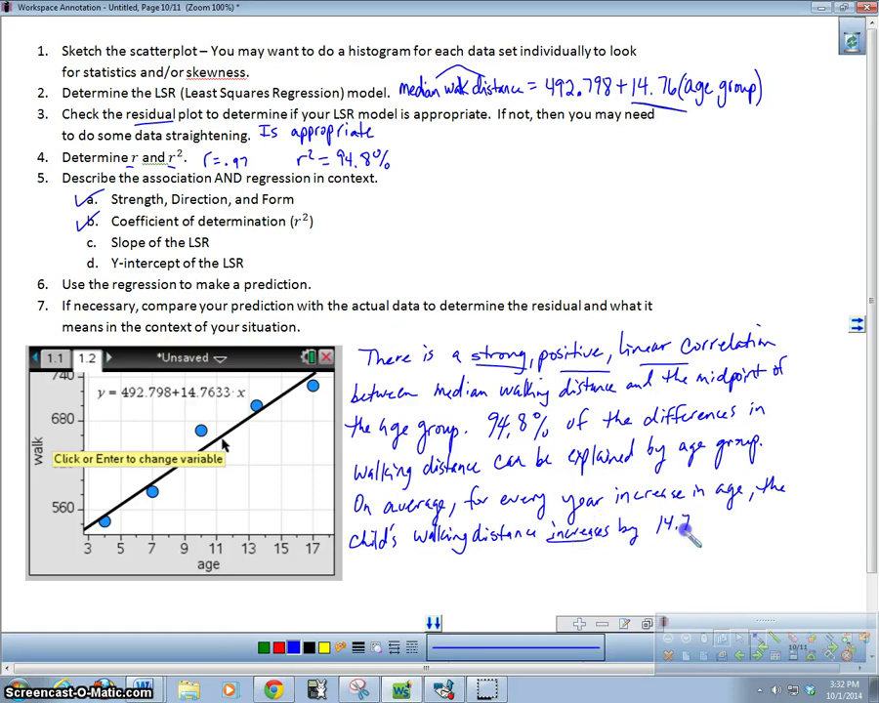
pyautogui.click(716, 534)
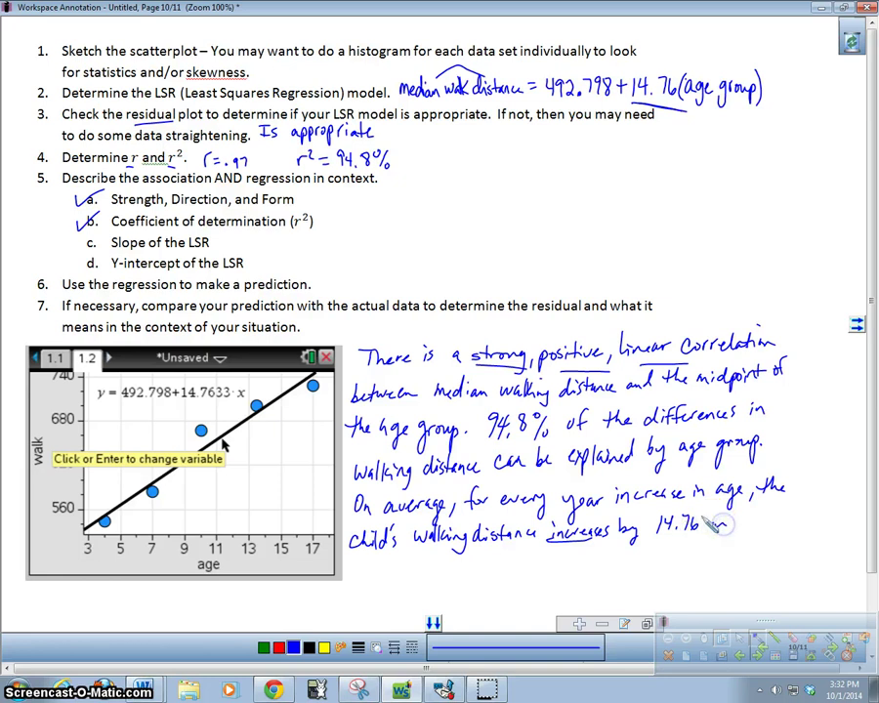
pyautogui.moveTo(714, 525); pyautogui.dragTo(726, 527)
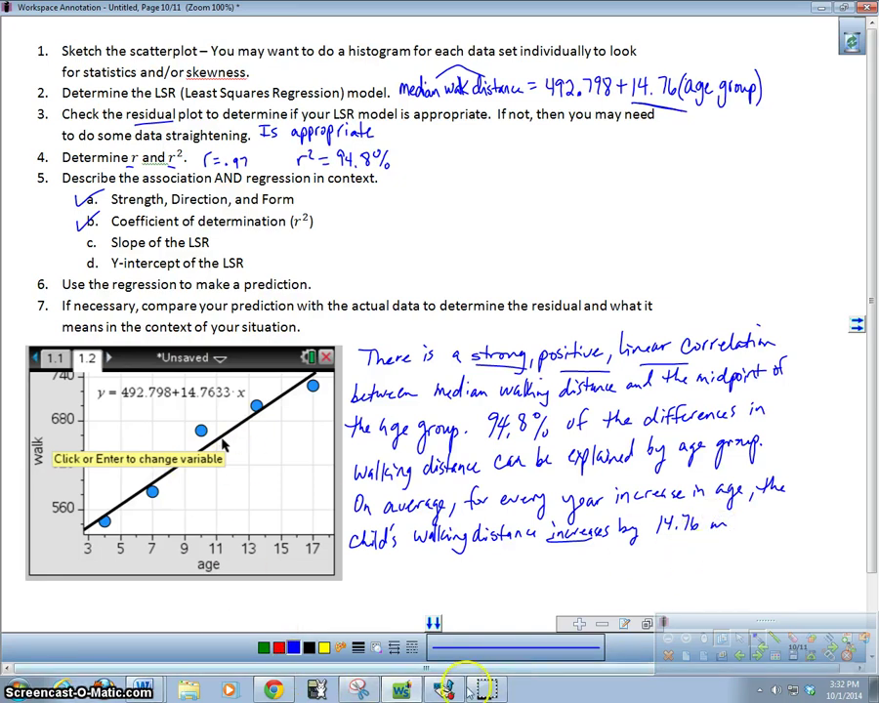
pyautogui.click(741, 658)
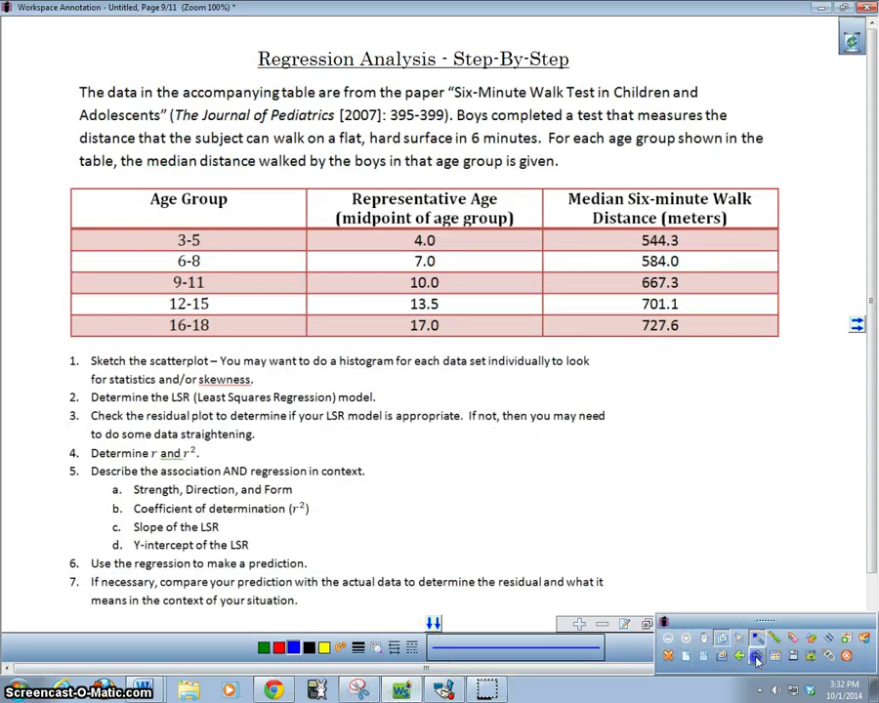
pyautogui.click(758, 658)
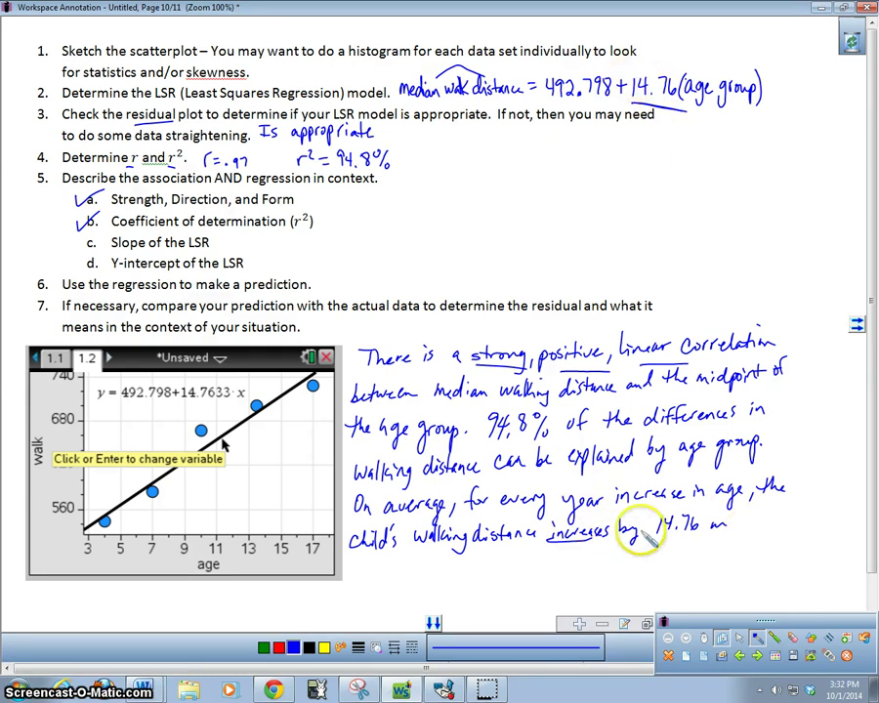
pyautogui.moveTo(737, 534)
pyautogui.mouseDown()
pyautogui.moveTo(735, 527)
pyautogui.moveTo(747, 530)
pyautogui.mouseUp()
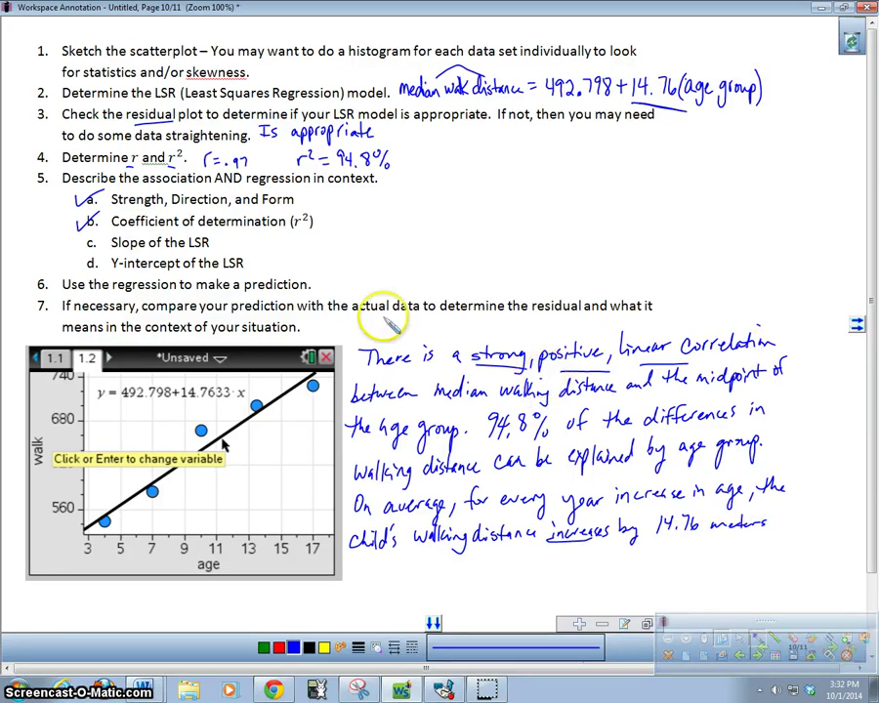
pyautogui.moveTo(86, 251); pyautogui.dragTo(97, 234)
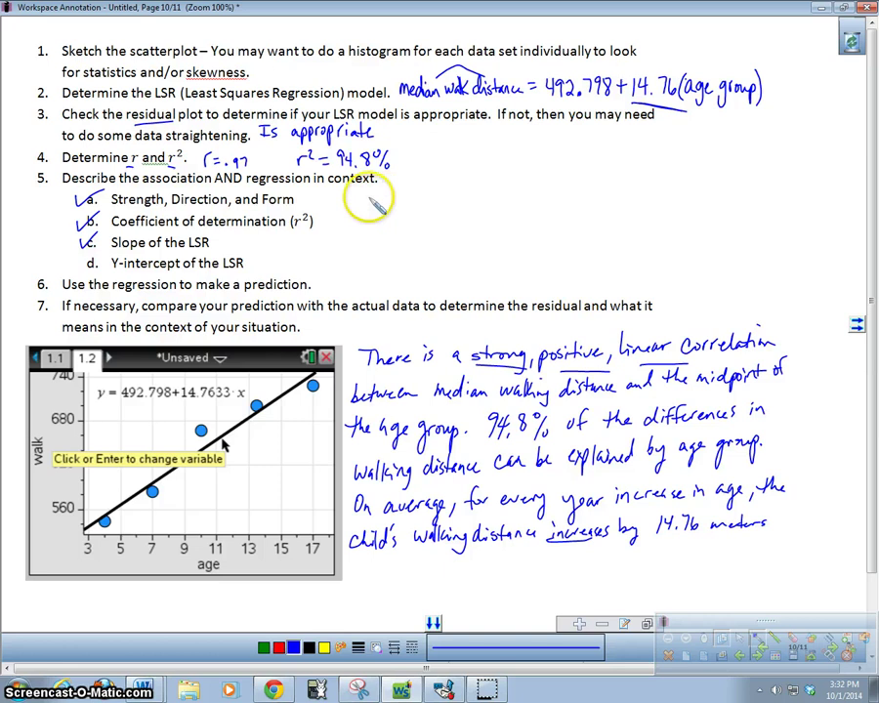
# Arrow from item d to a note: expected walking distance 492.8 meters at midpoint age 0 years.
pyautogui.moveTo(256, 261); pyautogui.dragTo(363, 228)
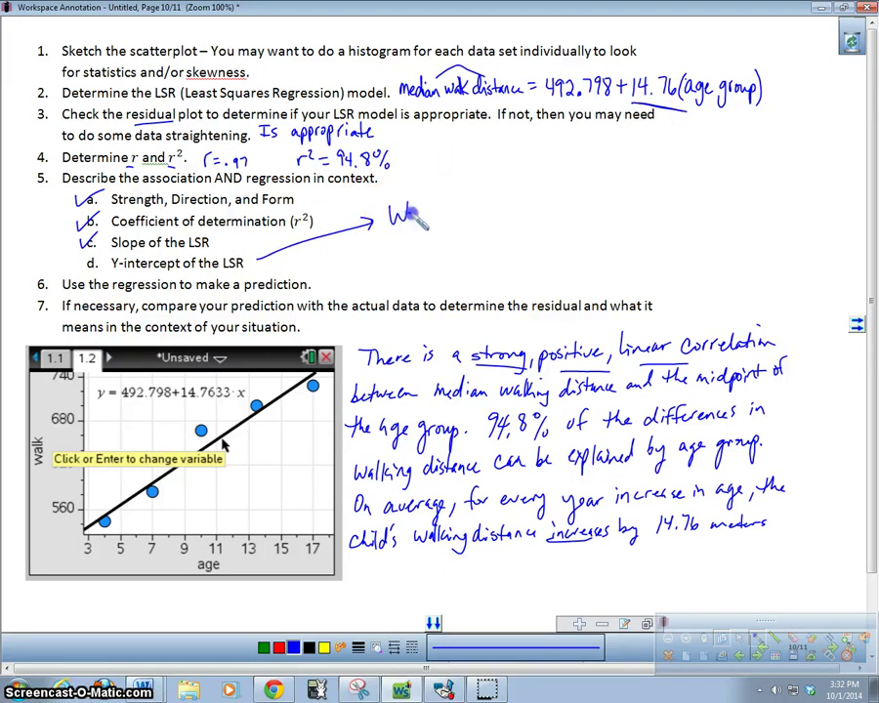
pyautogui.moveTo(412, 217); pyautogui.dragTo(444, 209)
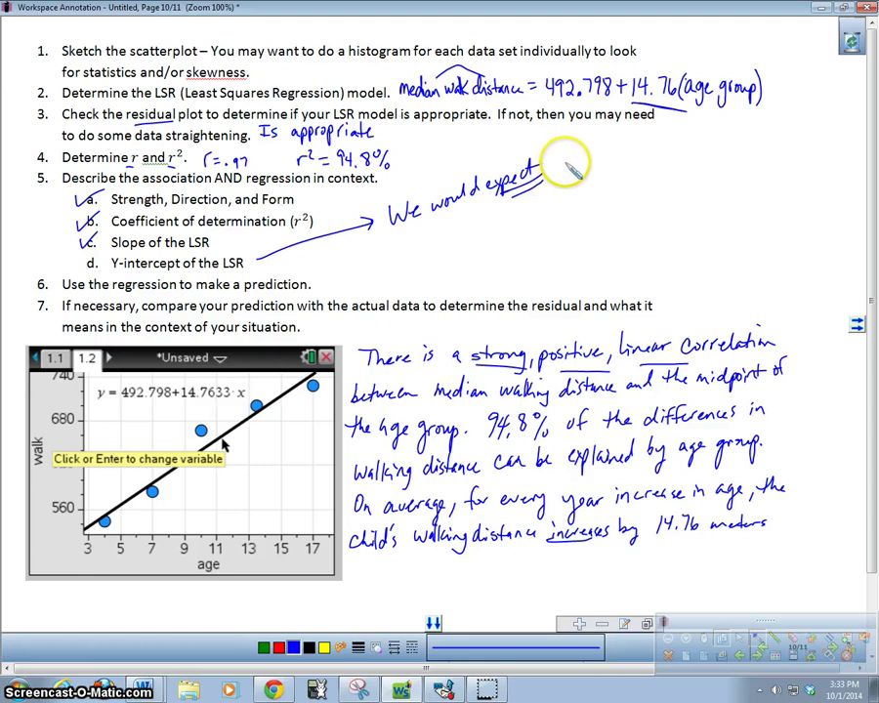
pyautogui.moveTo(571, 168)
pyautogui.mouseDown()
pyautogui.moveTo(564, 173)
pyautogui.moveTo(617, 157)
pyautogui.mouseUp()
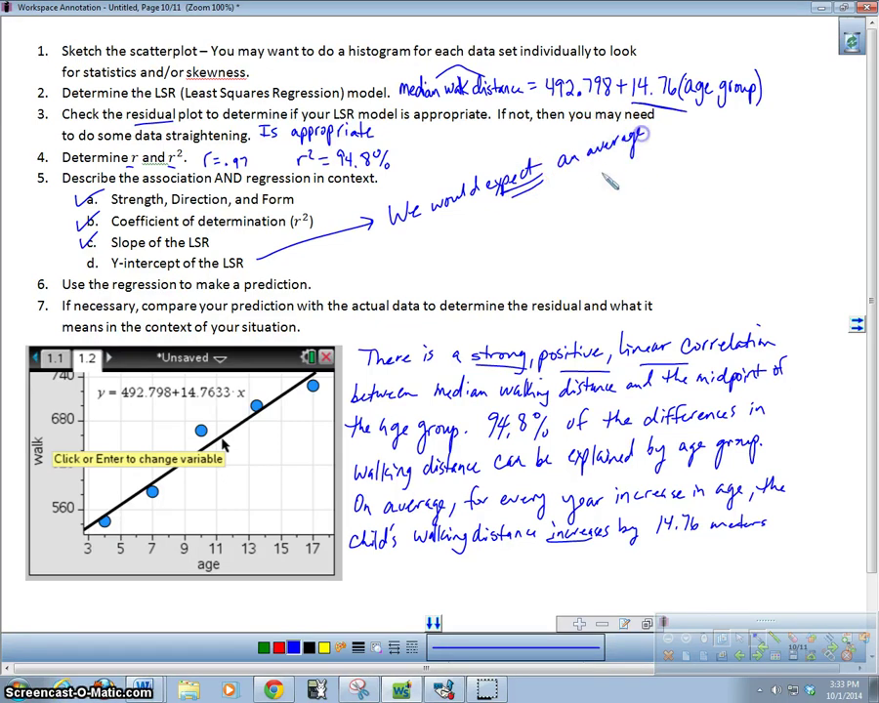
pyautogui.click(377, 258)
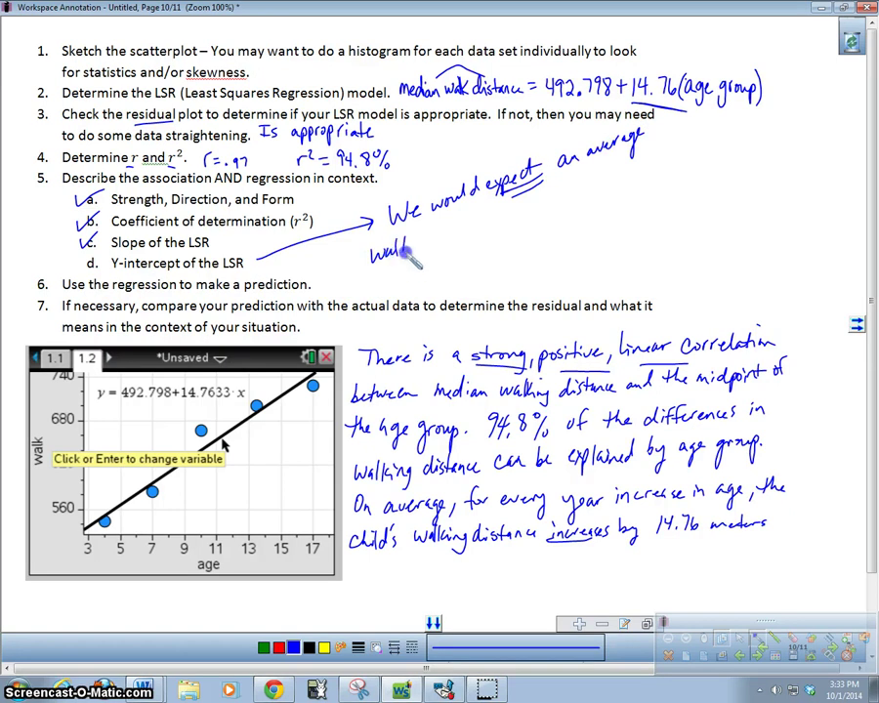
pyautogui.moveTo(406, 255); pyautogui.dragTo(459, 240)
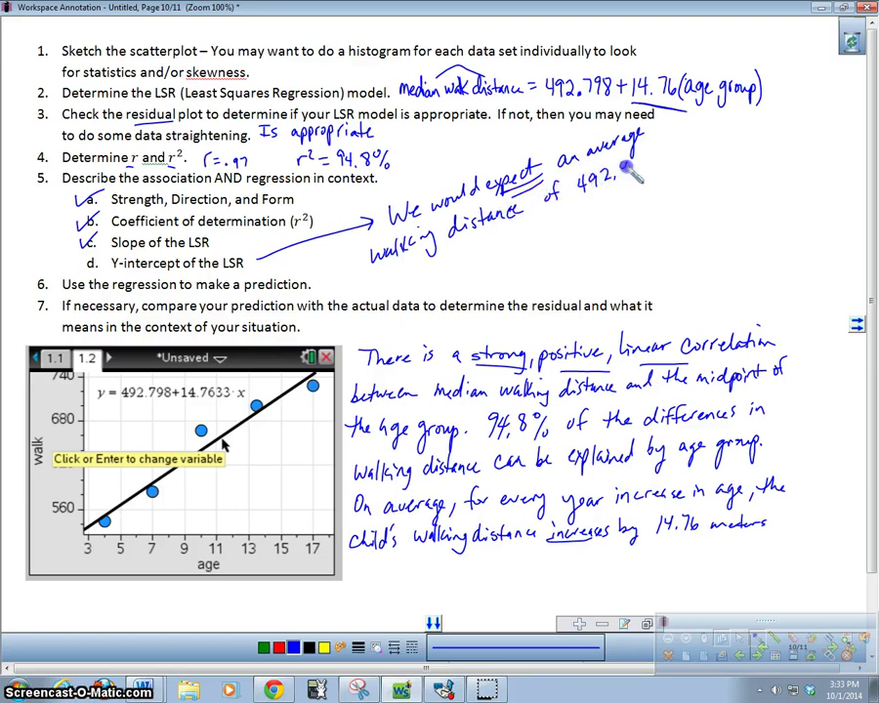
pyautogui.moveTo(649, 173); pyautogui.dragTo(667, 164)
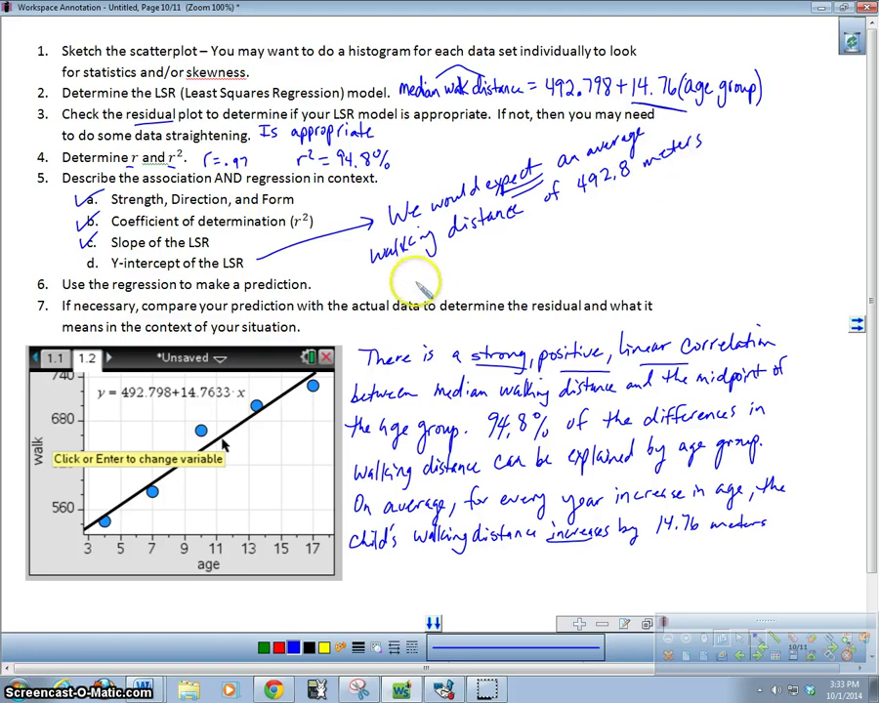
pyautogui.moveTo(413, 259)
pyautogui.mouseDown()
pyautogui.moveTo(406, 281)
pyautogui.moveTo(445, 261)
pyautogui.moveTo(485, 257)
pyautogui.mouseUp()
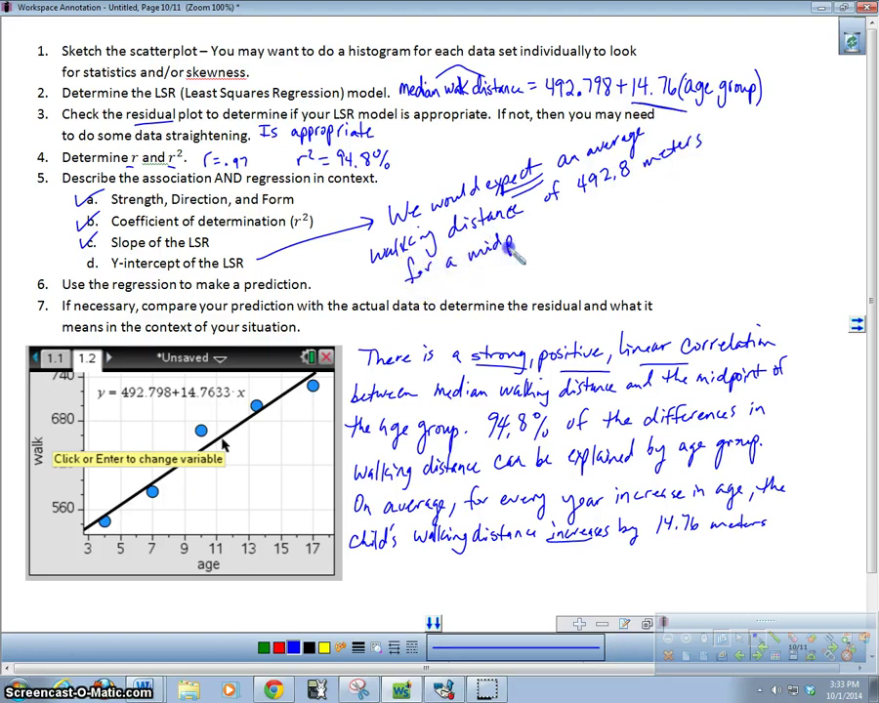
pyautogui.moveTo(512, 234); pyautogui.dragTo(584, 225)
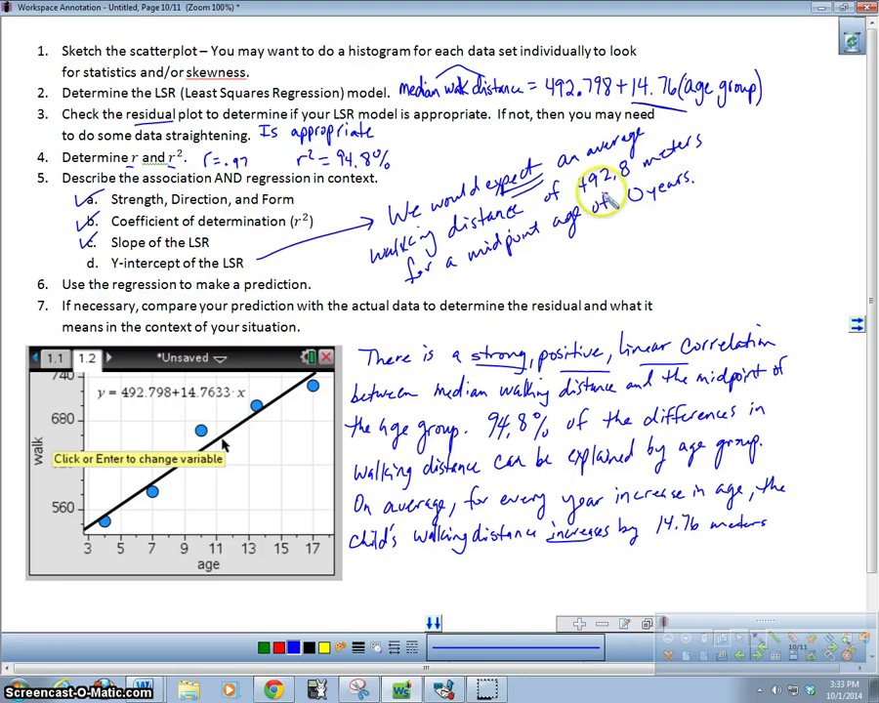
# Add a calculator page to the TI-Nspire document and enter f2(10).
pyautogui.click(485, 688)
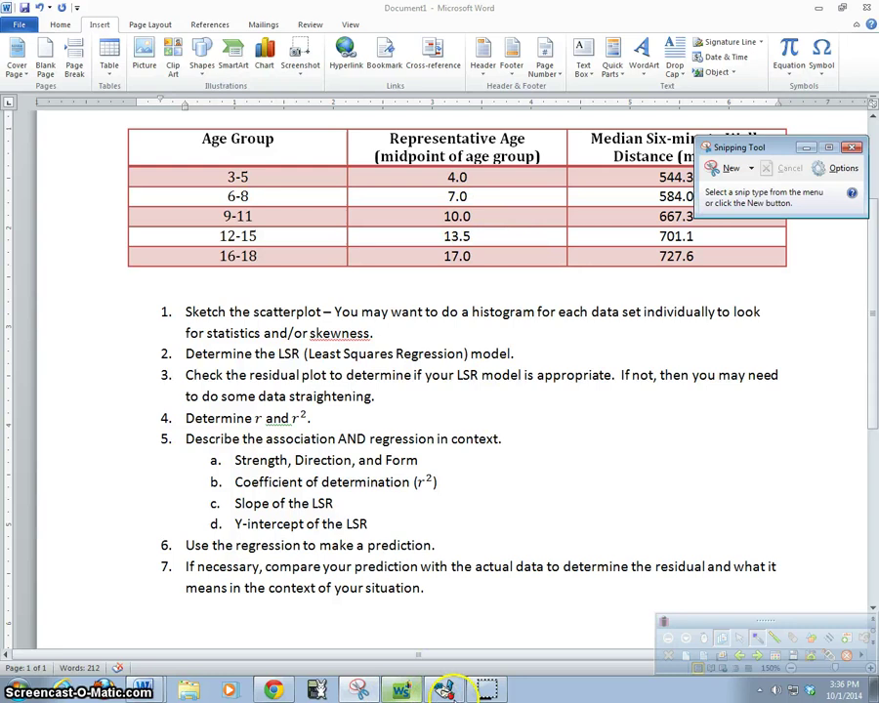
pyautogui.click(444, 689)
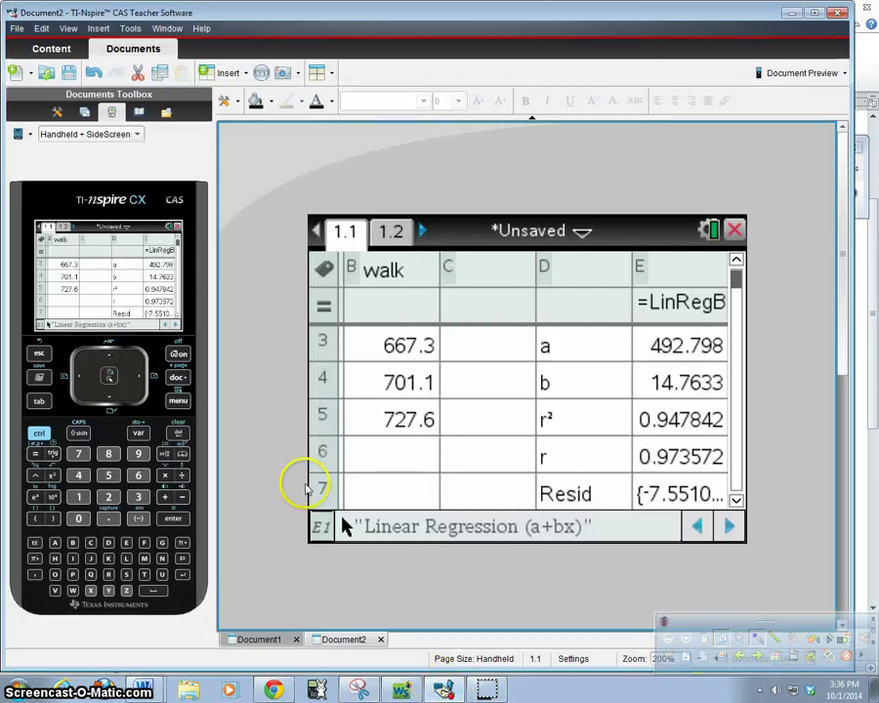
pyautogui.click(40, 432)
pyautogui.click(178, 377)
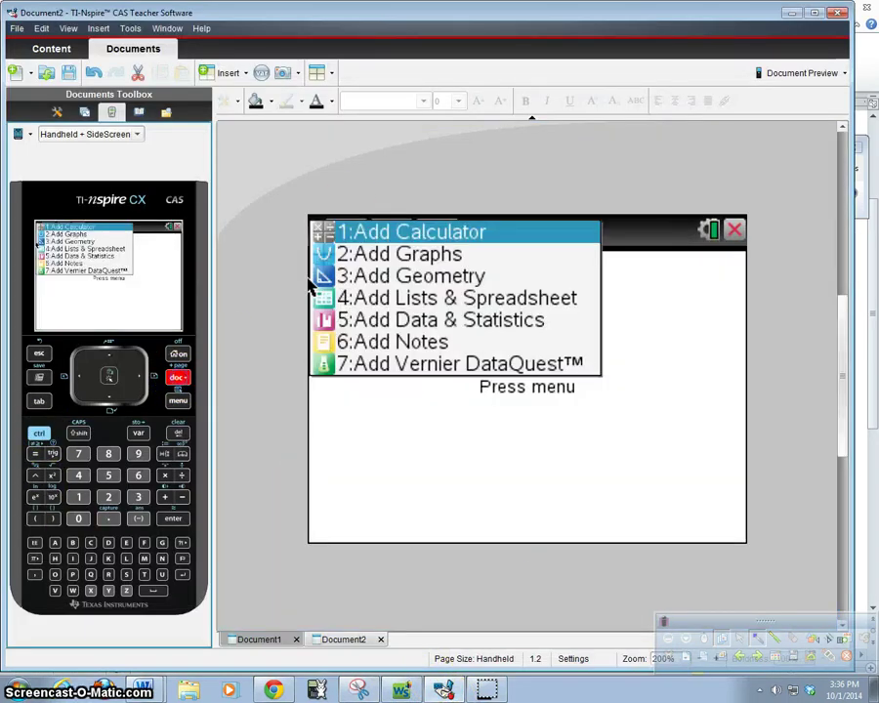
pyautogui.click(415, 234)
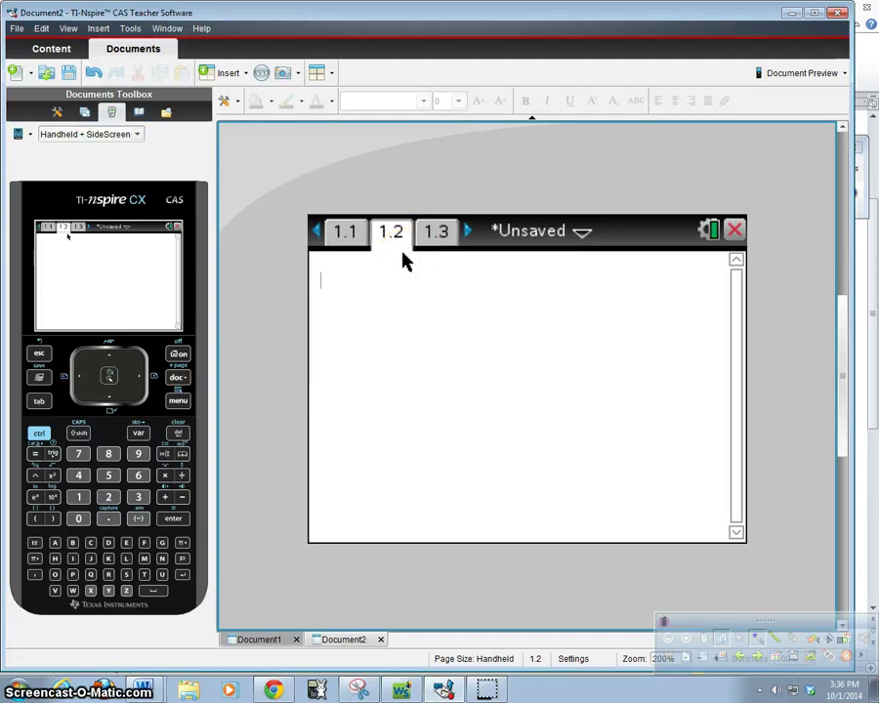
pyautogui.write('f')
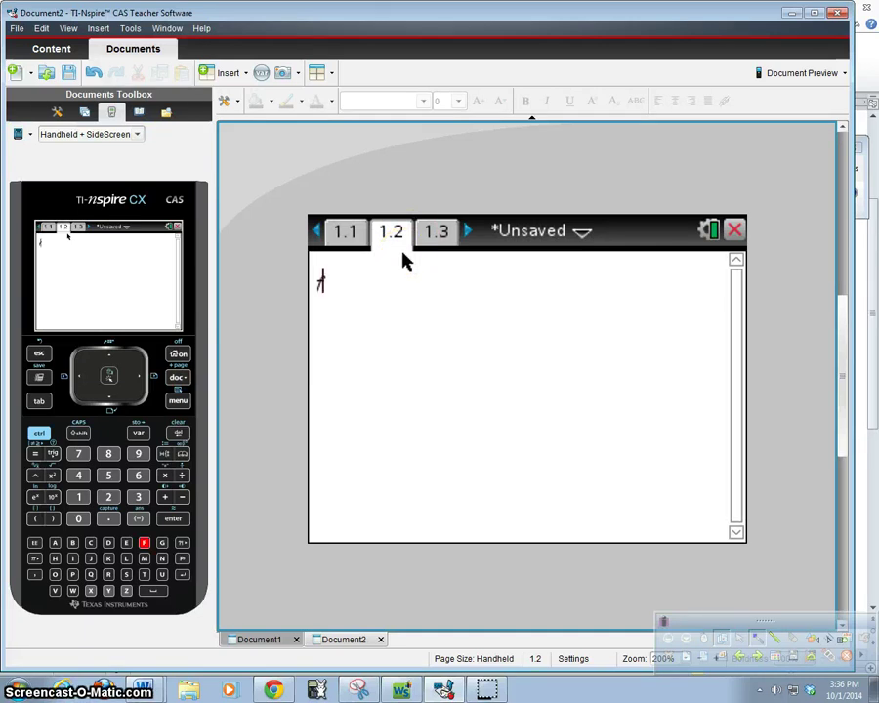
pyautogui.write('2(10')
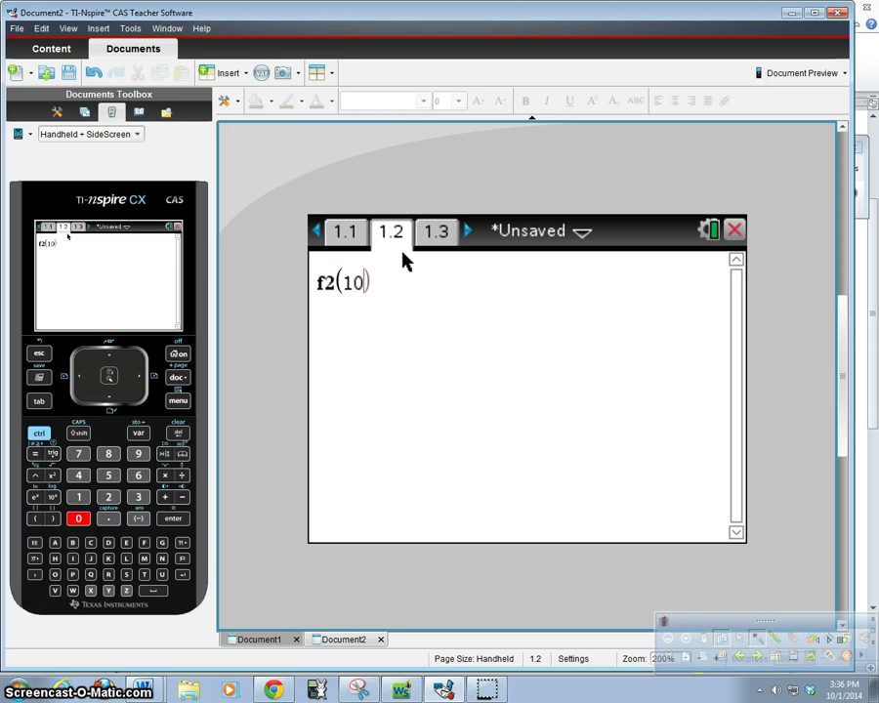
pyautogui.write(')')
pyautogui.click(394, 268)
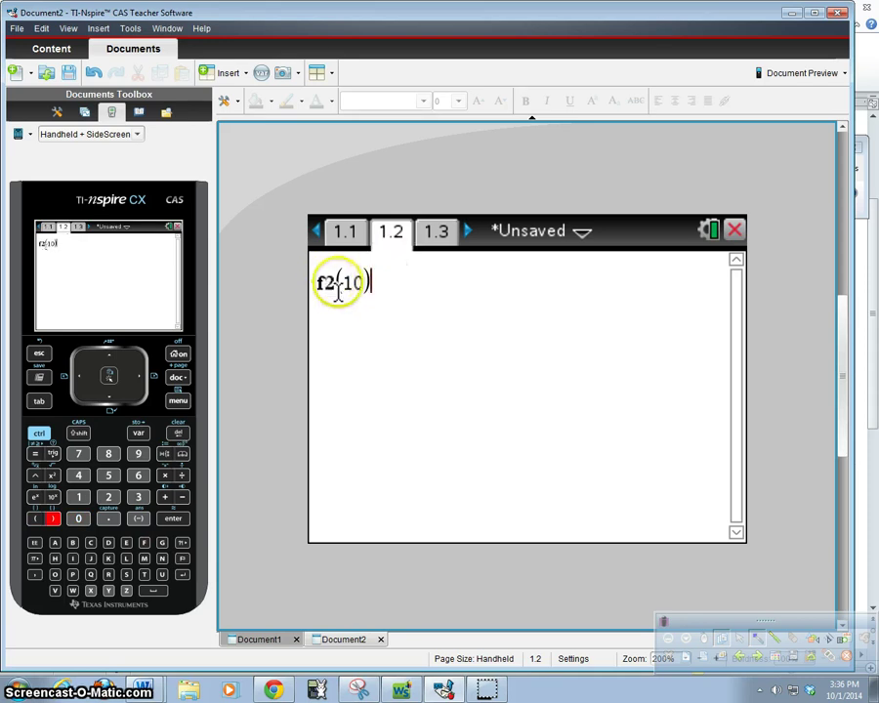
# Review the spreadsheet and graph pages, then evaluate f2(10) to get 640.431.
pyautogui.click(436, 234)
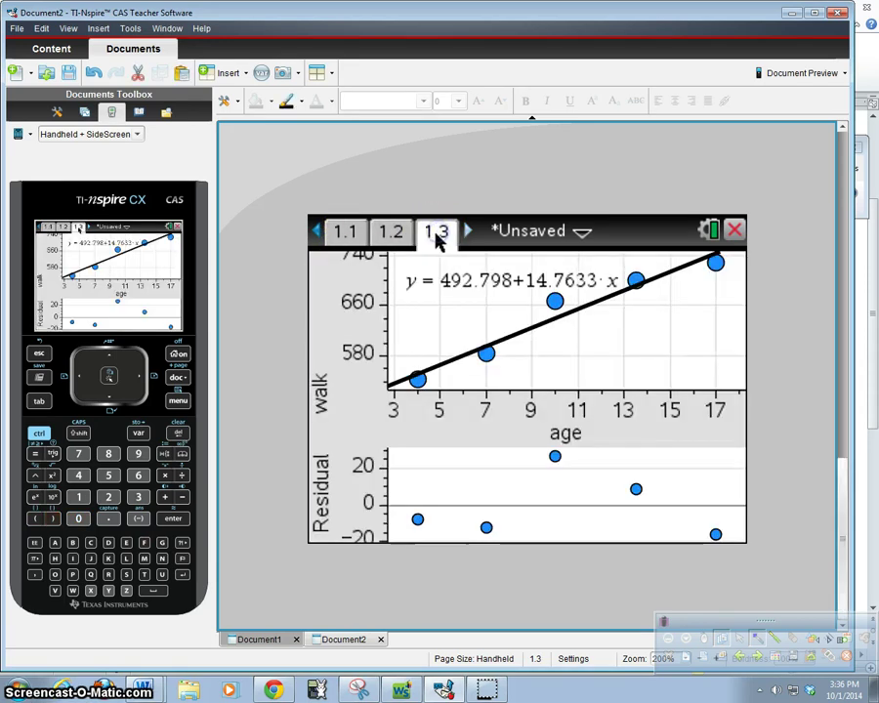
pyautogui.click(353, 234)
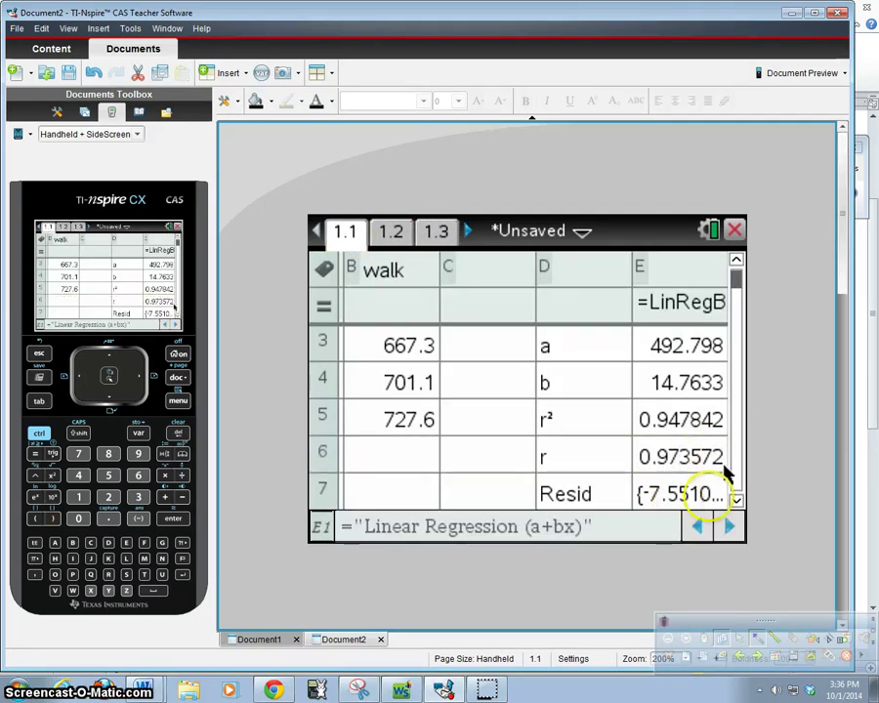
pyautogui.click(735, 500)
pyautogui.click(735, 499)
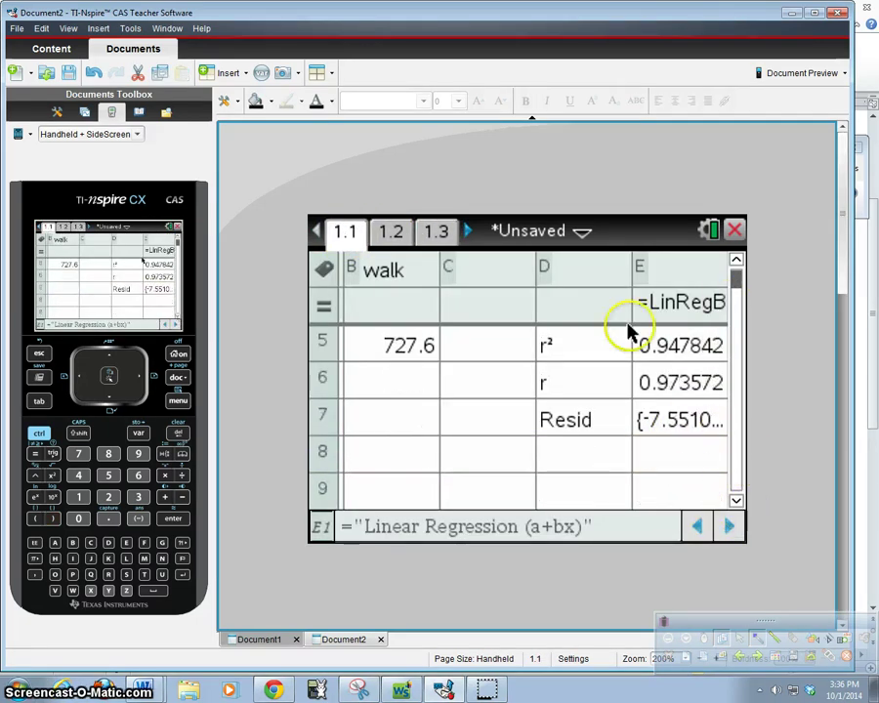
pyautogui.click(736, 260)
pyautogui.click(736, 259)
pyautogui.click(736, 259)
pyautogui.click(736, 260)
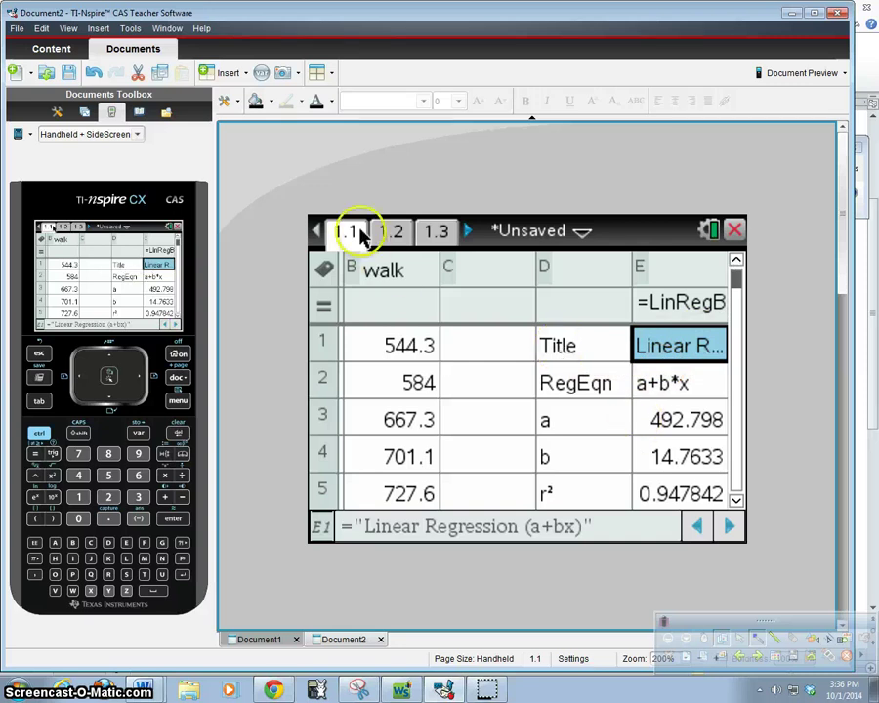
pyautogui.click(391, 234)
pyautogui.click(329, 313)
pyautogui.click(338, 284)
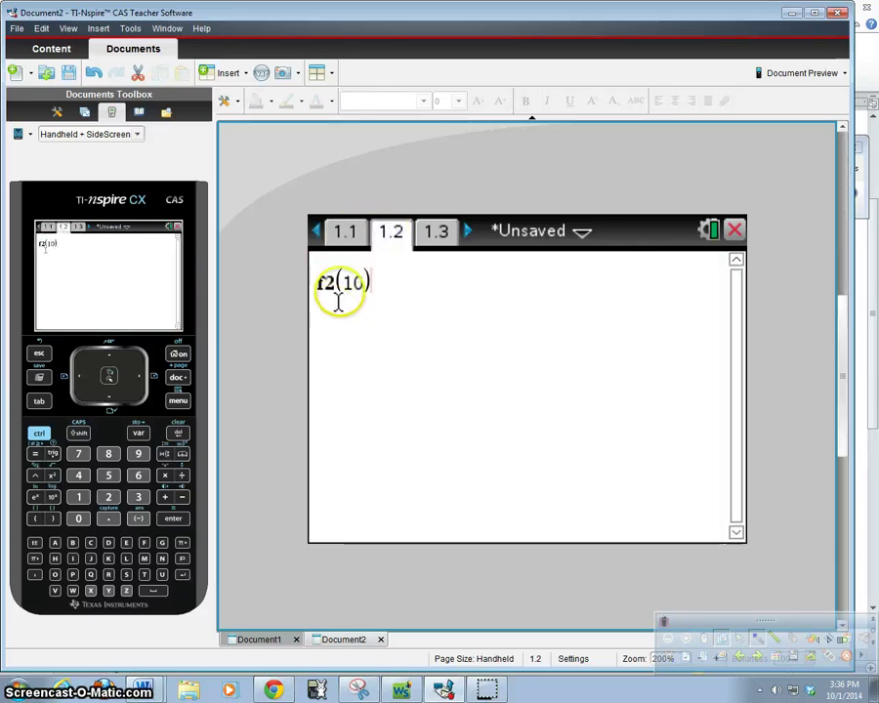
pyautogui.click(348, 232)
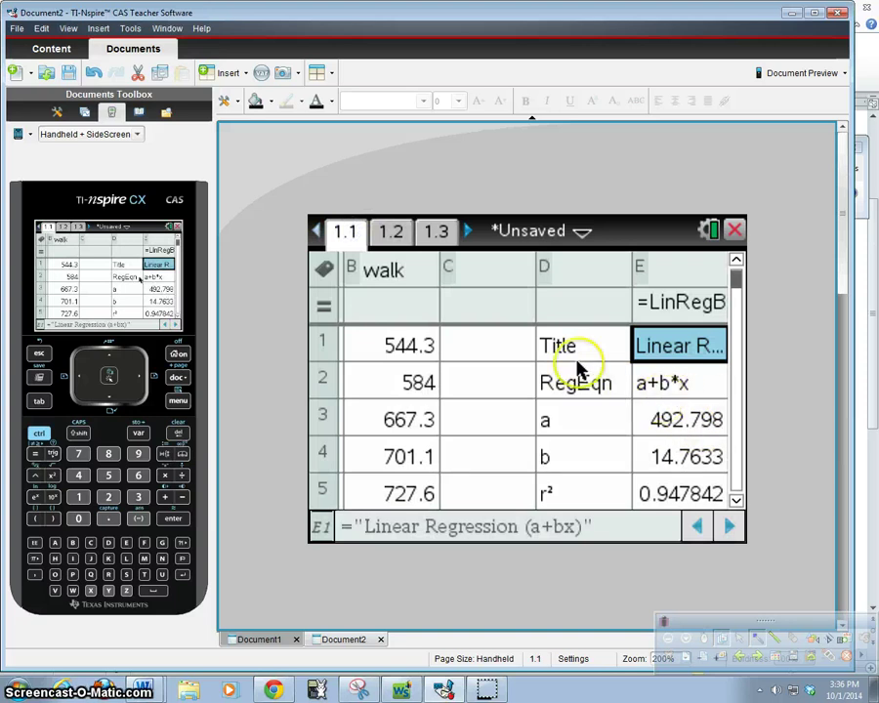
pyautogui.click(391, 234)
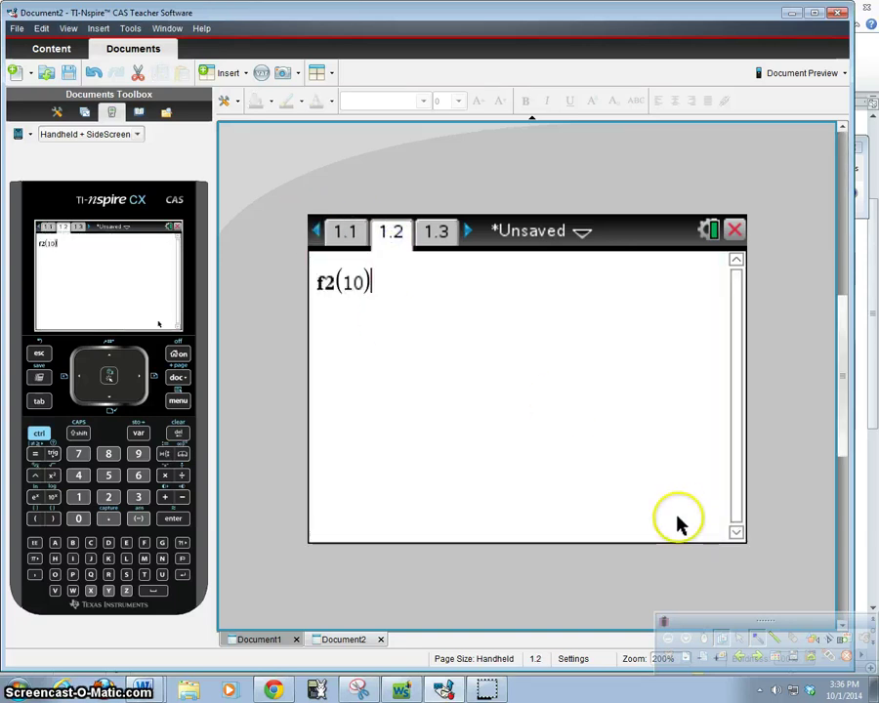
pyautogui.press('Return')
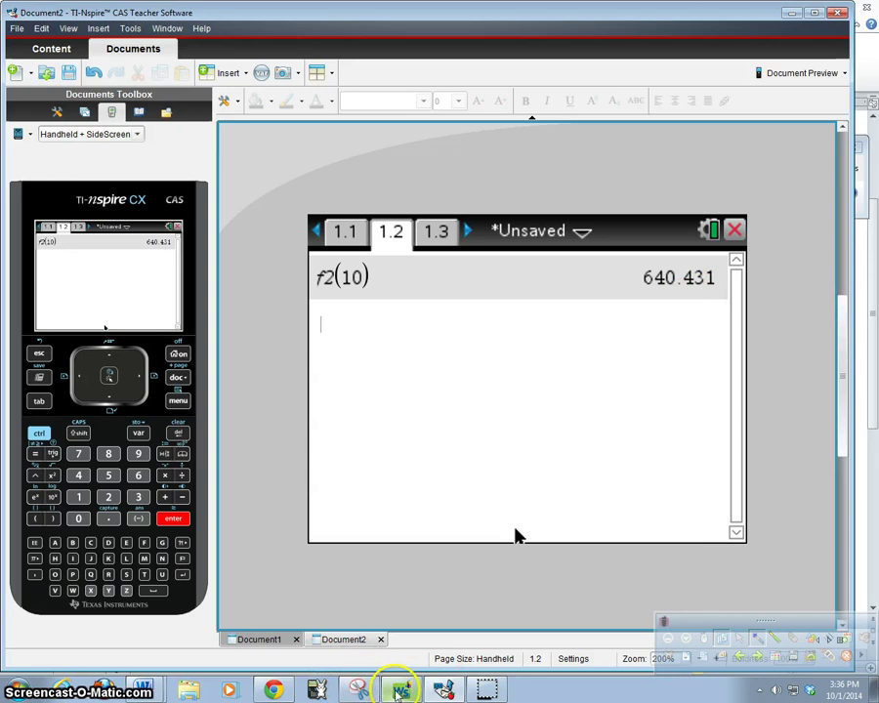
pyautogui.click(400, 689)
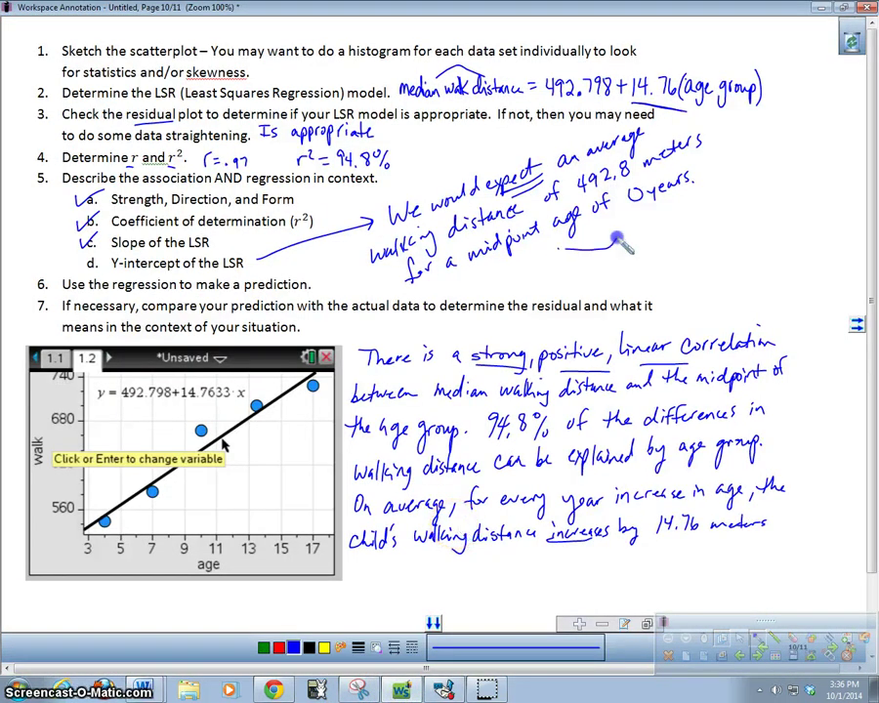
# In red, write 'Midpoint of 10' beside the intercept sentence and circle 10.0 in the data table.
pyautogui.moveTo(559, 249); pyautogui.dragTo(617, 238)
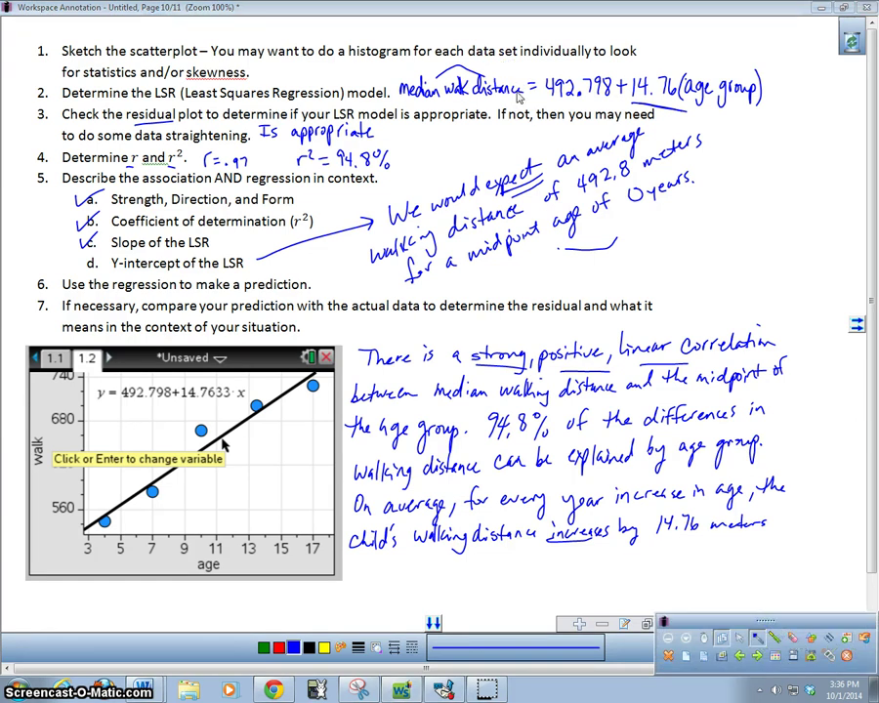
pyautogui.hotkey('ctrl', 'z')
pyautogui.click(278, 648)
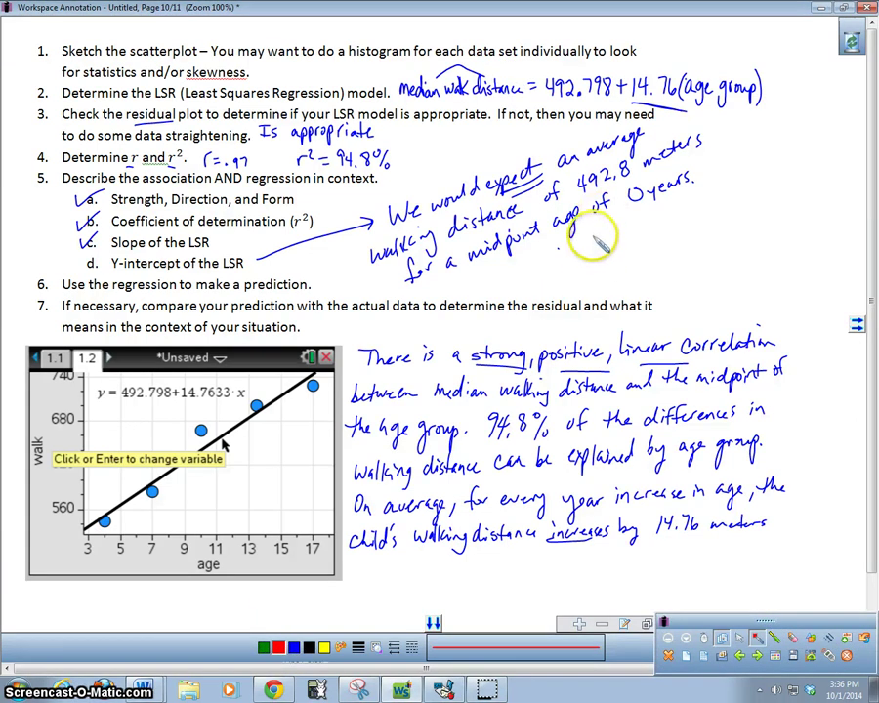
pyautogui.moveTo(605, 242)
pyautogui.mouseDown()
pyautogui.moveTo(613, 238)
pyautogui.moveTo(630, 257)
pyautogui.mouseUp()
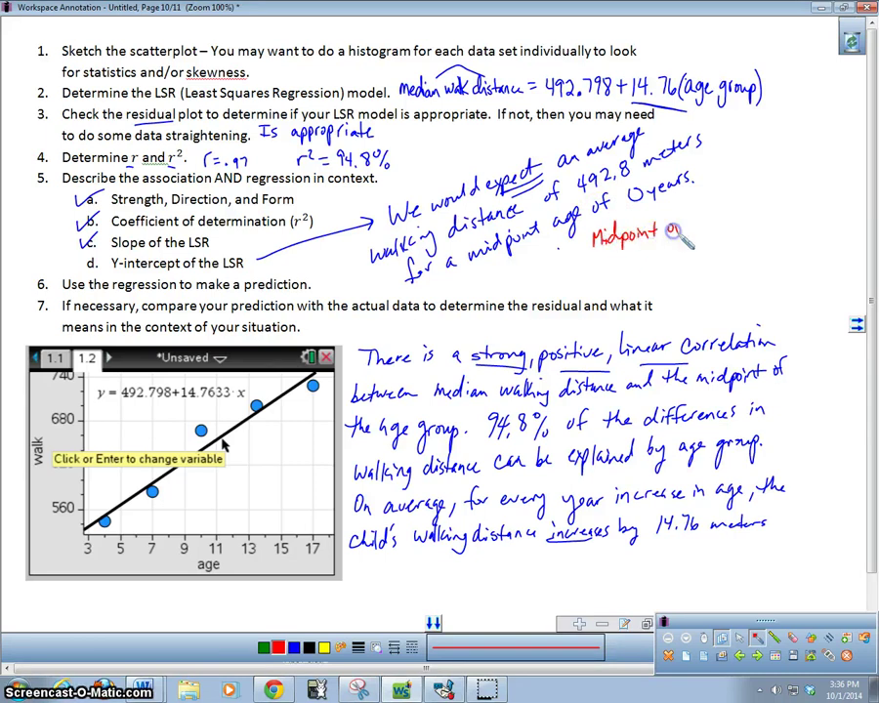
pyautogui.moveTo(694, 215)
pyautogui.mouseDown()
pyautogui.moveTo(696, 232)
pyautogui.moveTo(704, 216)
pyautogui.mouseUp()
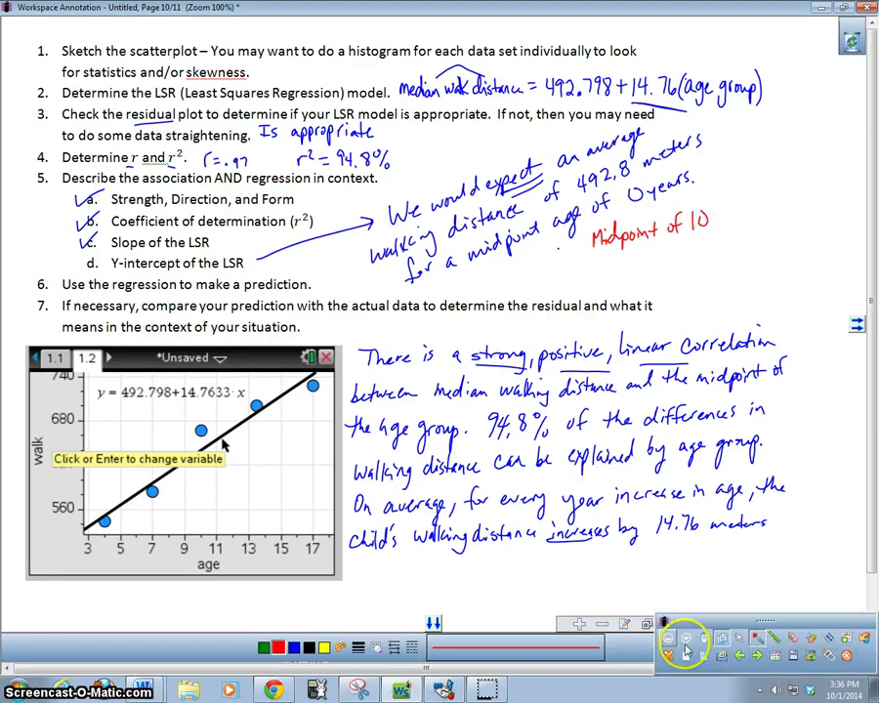
pyautogui.click(740, 657)
pyautogui.moveTo(404, 281)
pyautogui.mouseDown()
pyautogui.moveTo(441, 296)
pyautogui.moveTo(444, 277)
pyautogui.mouseUp()
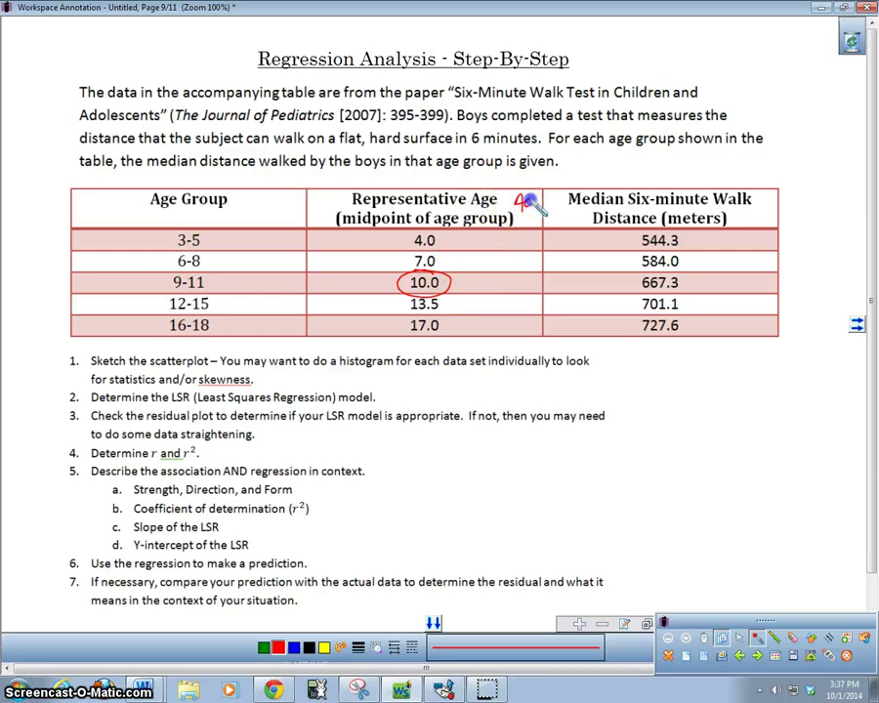
# Label Age, write predicted 640.43 beside 10.0, and note residual 667.3 − 640.43 ≈ 27.
pyautogui.moveTo(518, 190); pyautogui.dragTo(534, 190)
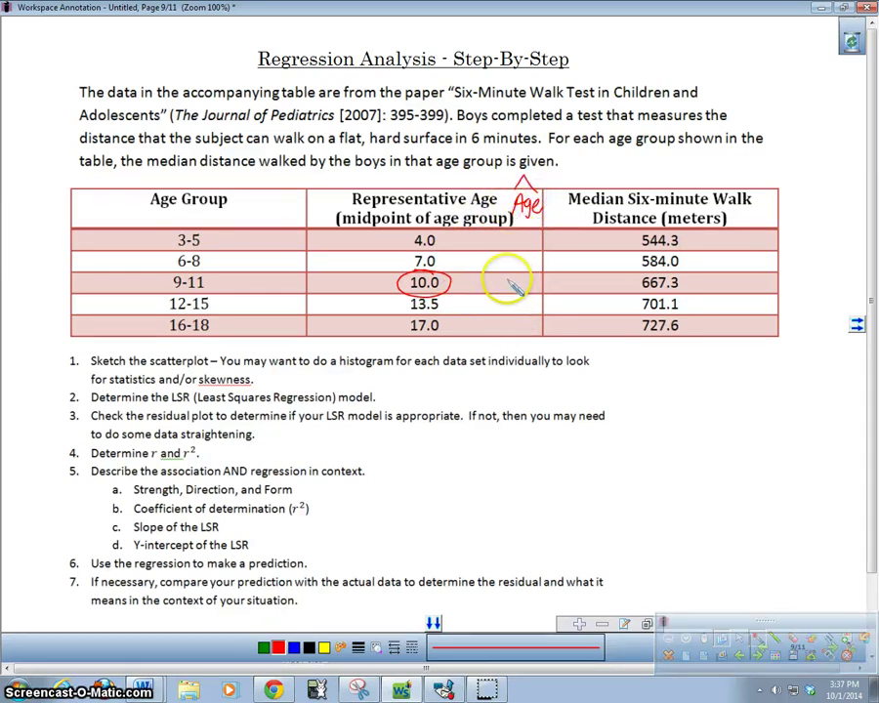
pyautogui.moveTo(505, 284); pyautogui.dragTo(511, 284)
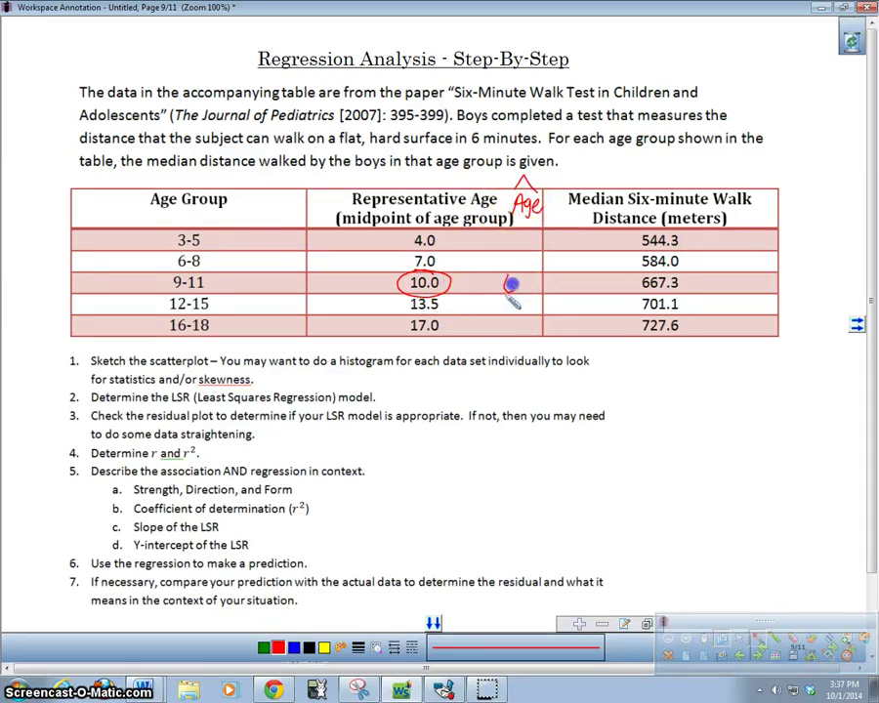
pyautogui.click(445, 689)
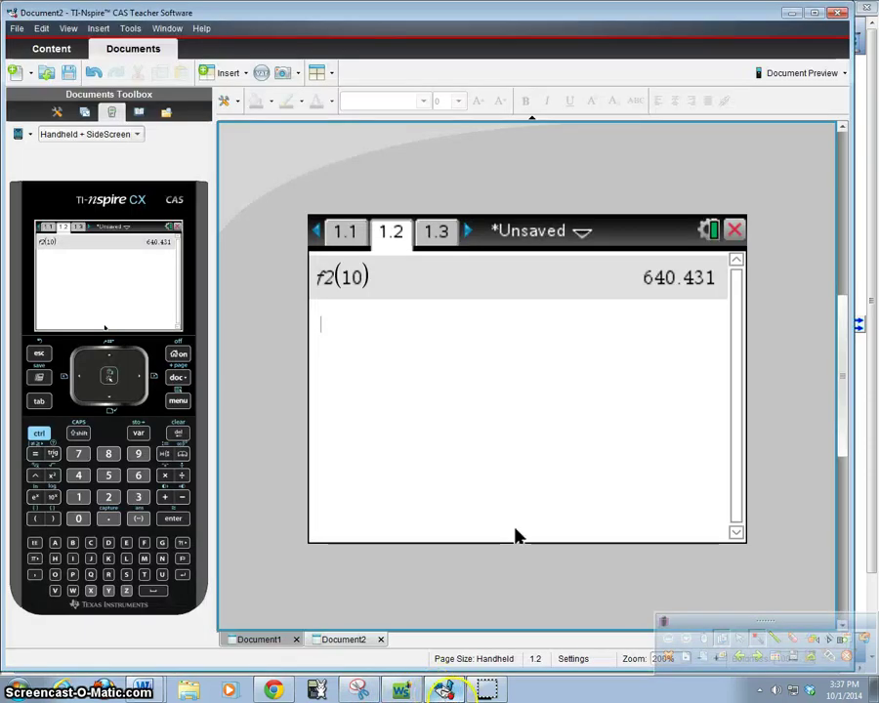
pyautogui.click(400, 689)
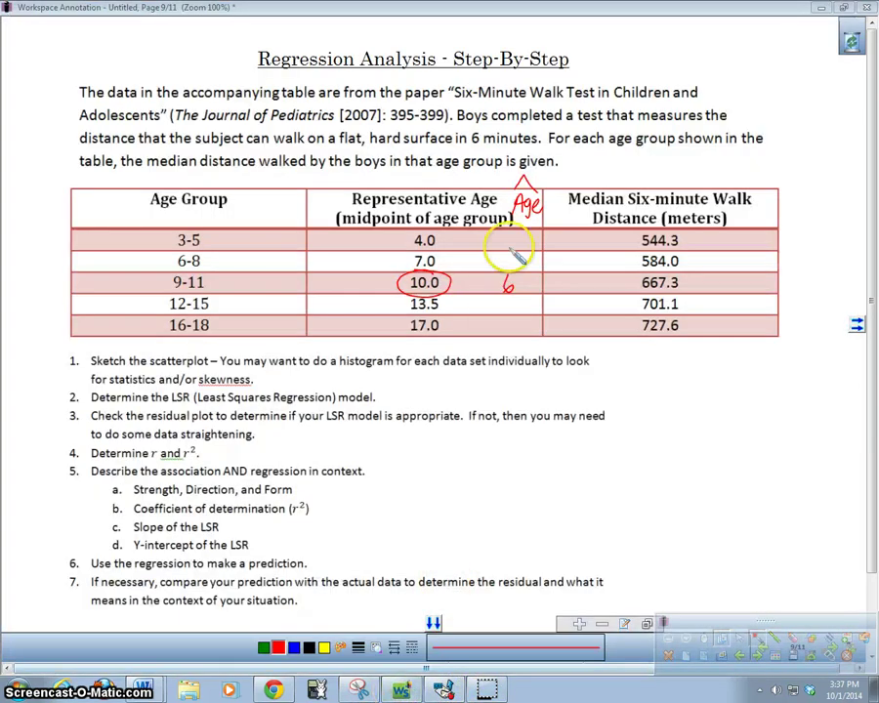
pyautogui.moveTo(515, 276)
pyautogui.mouseDown()
pyautogui.moveTo(518, 284)
pyautogui.moveTo(554, 277)
pyautogui.mouseUp()
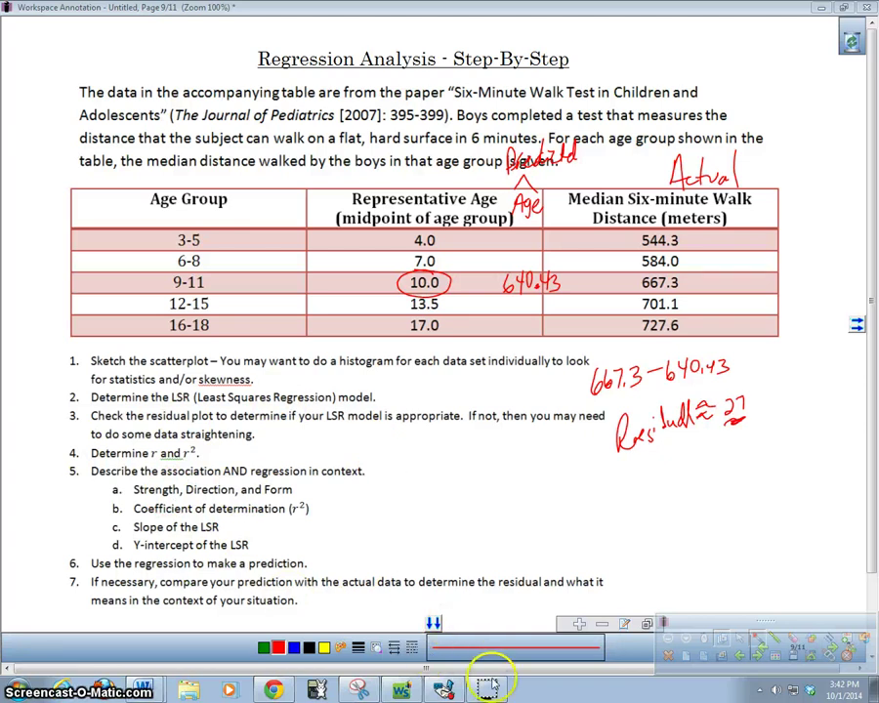
pyautogui.moveTo(491, 689)
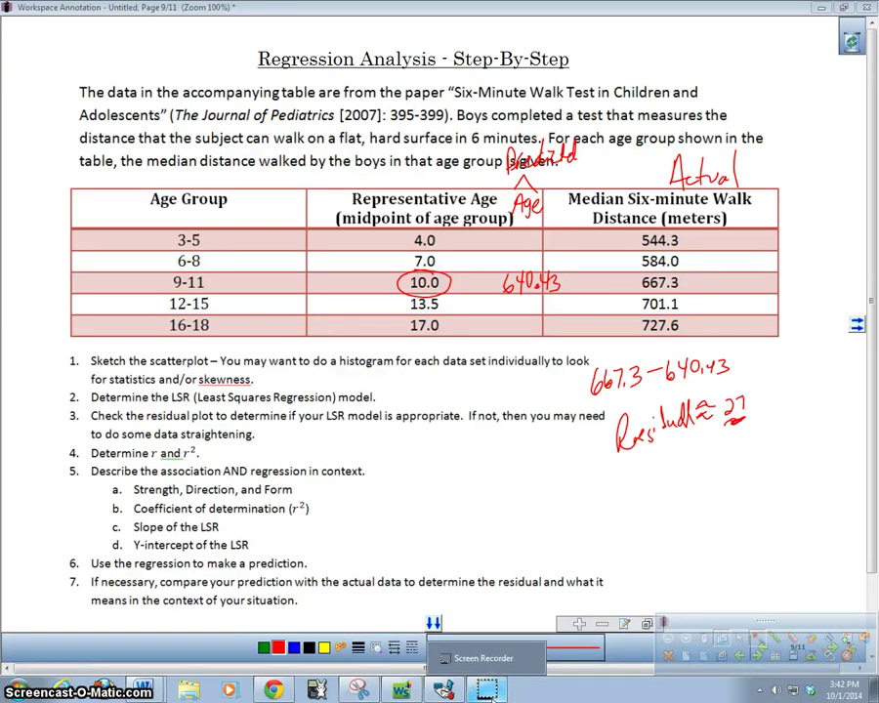